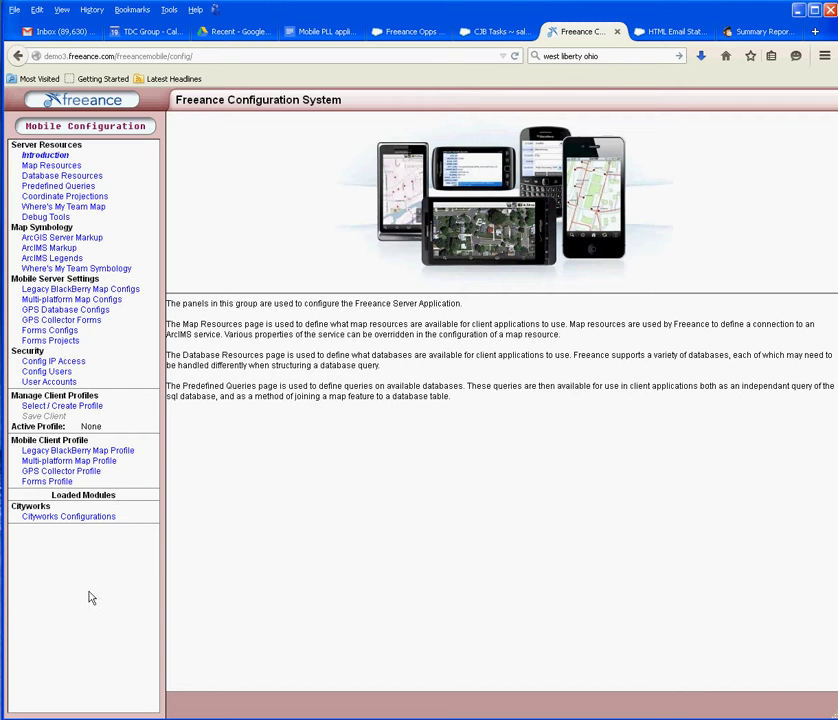
Step: Open the water Cityworks configuration's Map settings, showing resource waterlut and five map feature selections
left_click(80, 516)
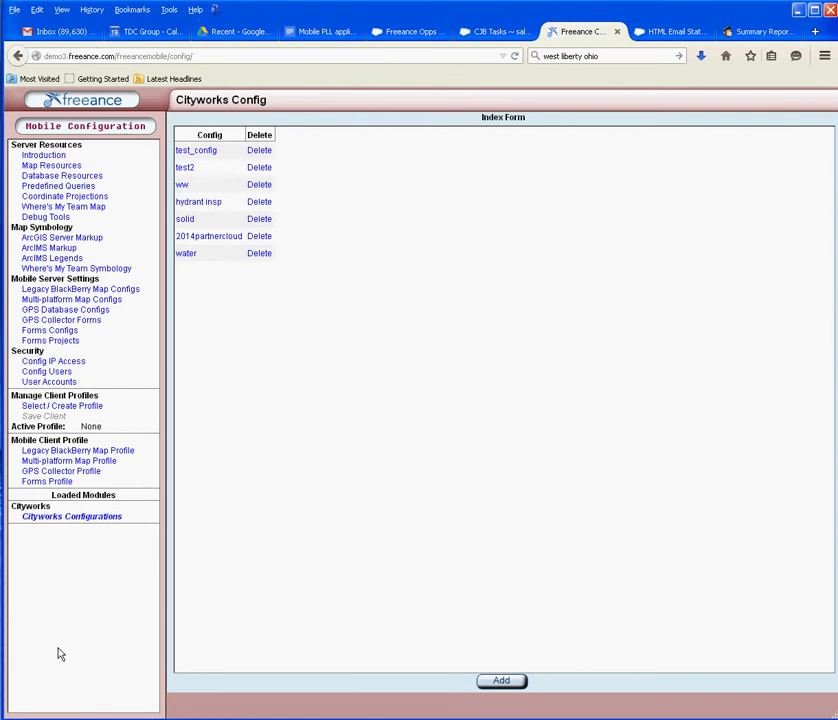
left_click(188, 255)
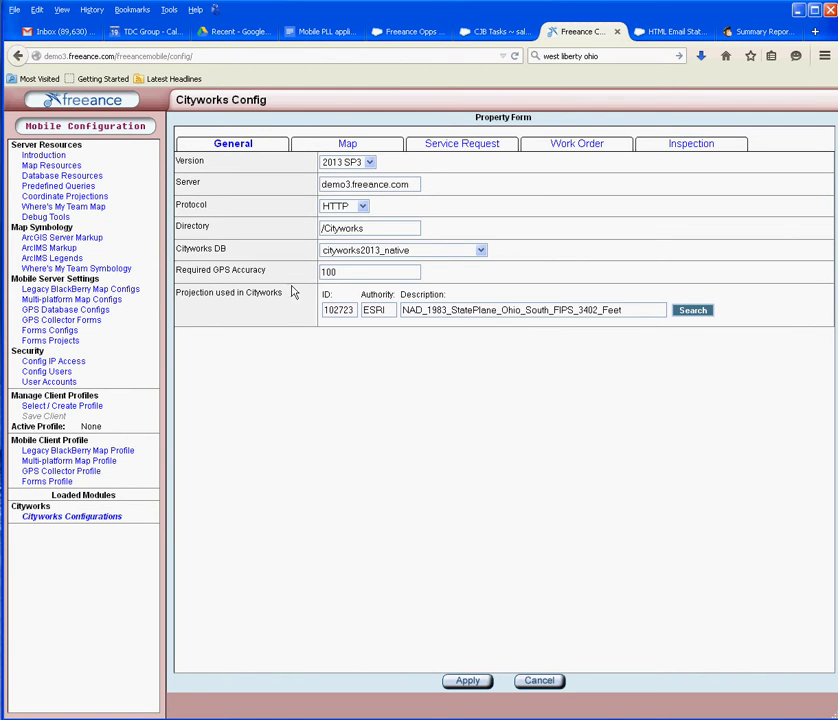
left_click(345, 148)
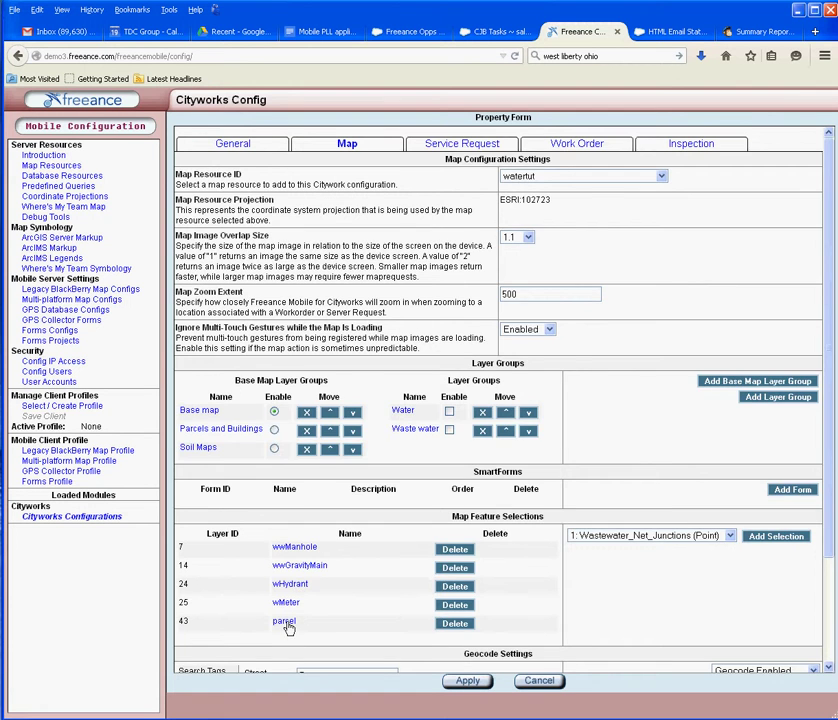
Step: Show the parcel layer's Selection Result Form, listing fields such as objectid, taxpinno and taxdistric
left_click(286, 621)
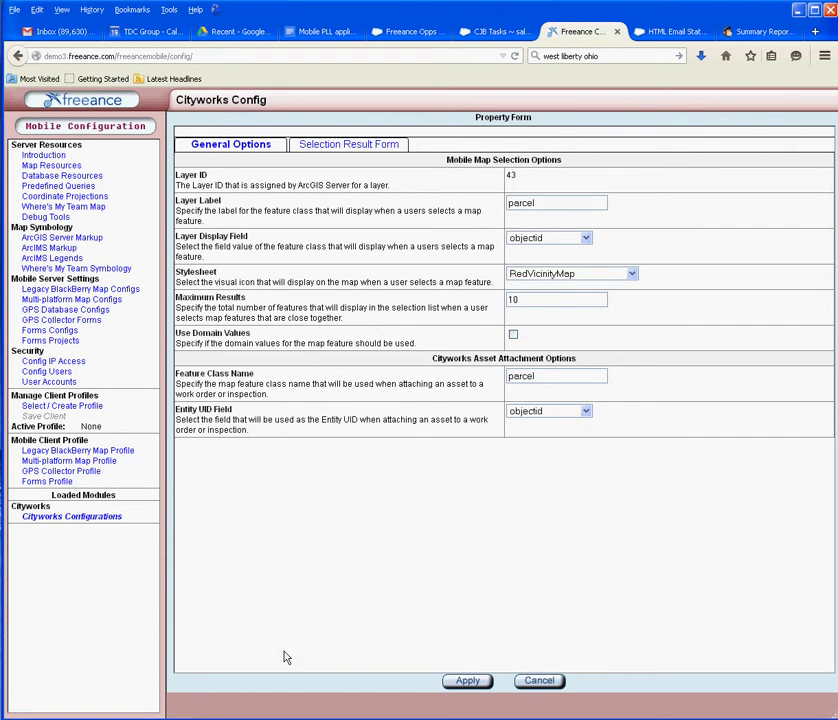
left_click(340, 147)
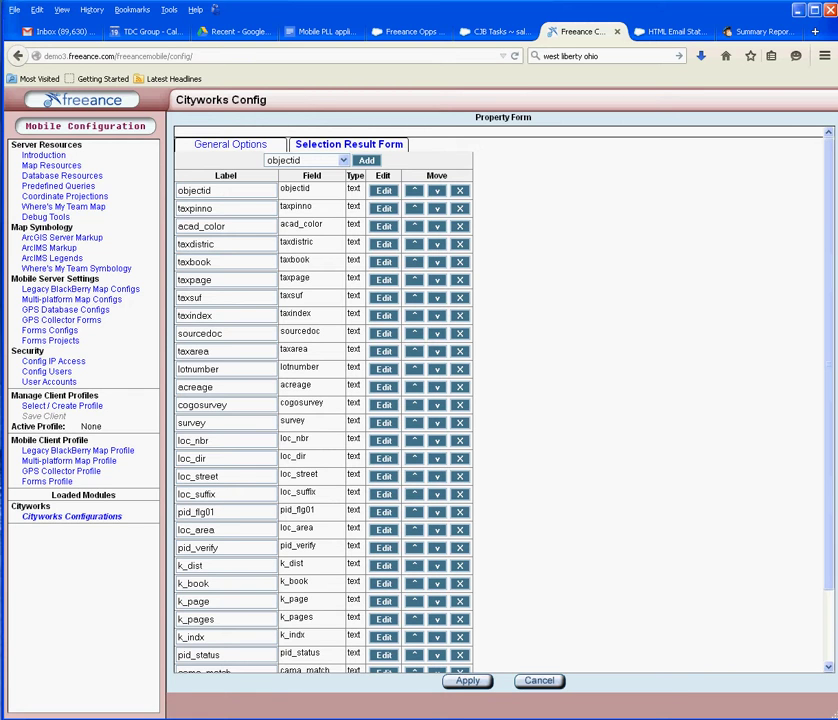
Step: Check the pin in the parcel report's web address, then list the fields addable to the parcel form
key("alt+Tab")
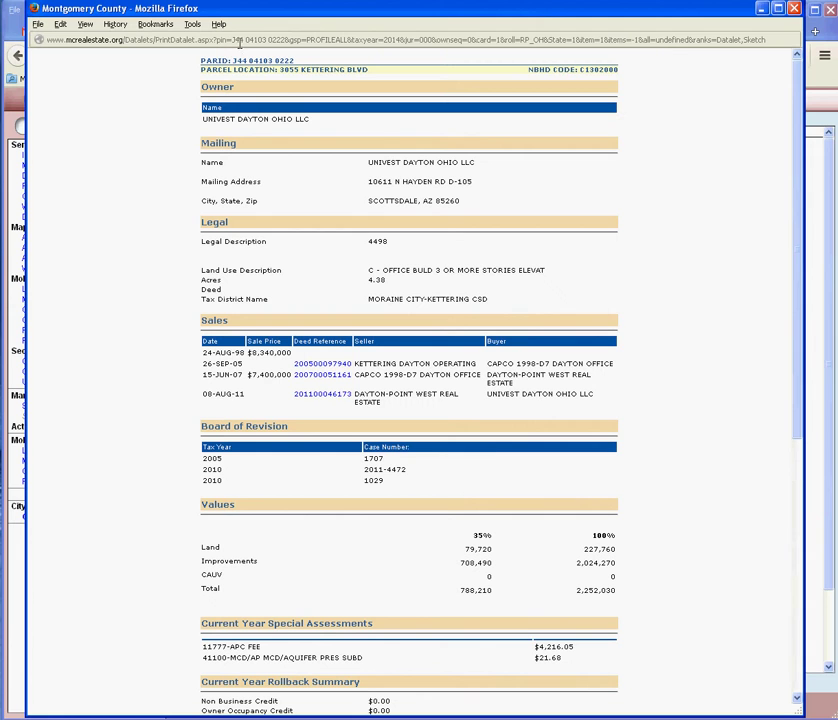
left_click_drag(232, 40, 263, 40)
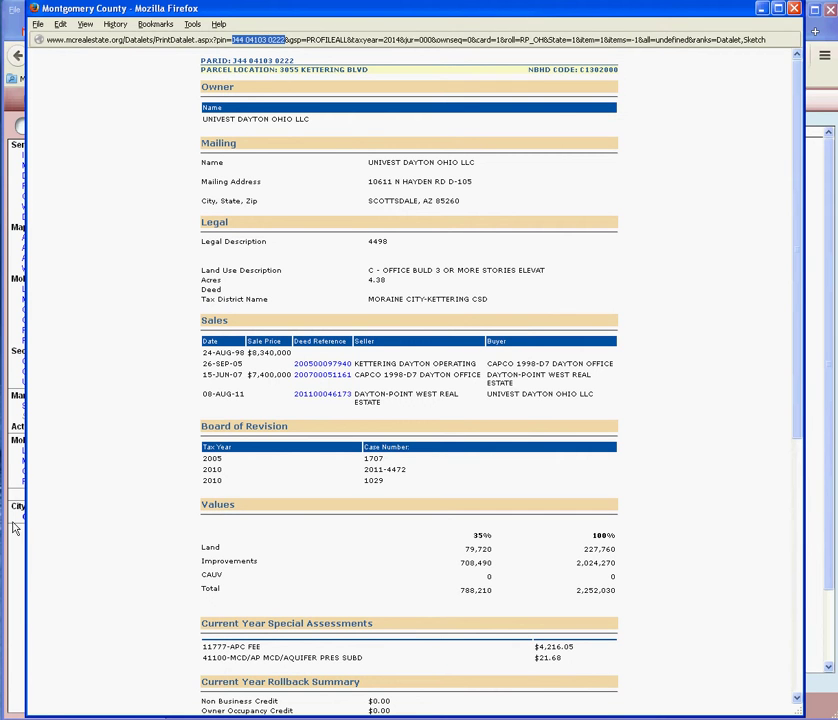
left_click(12, 380)
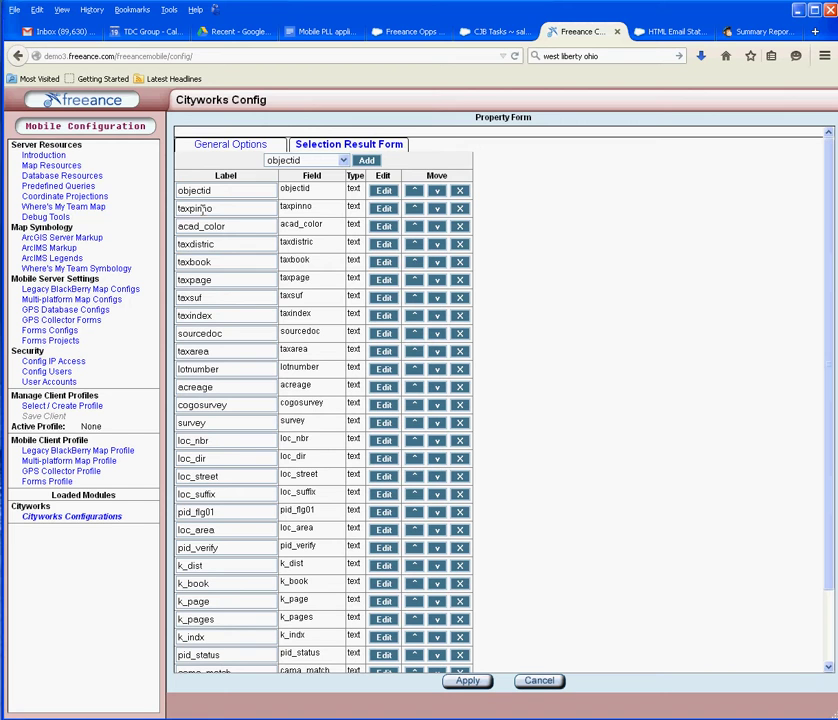
left_click(342, 161)
scroll(344, 194, "down", 6)
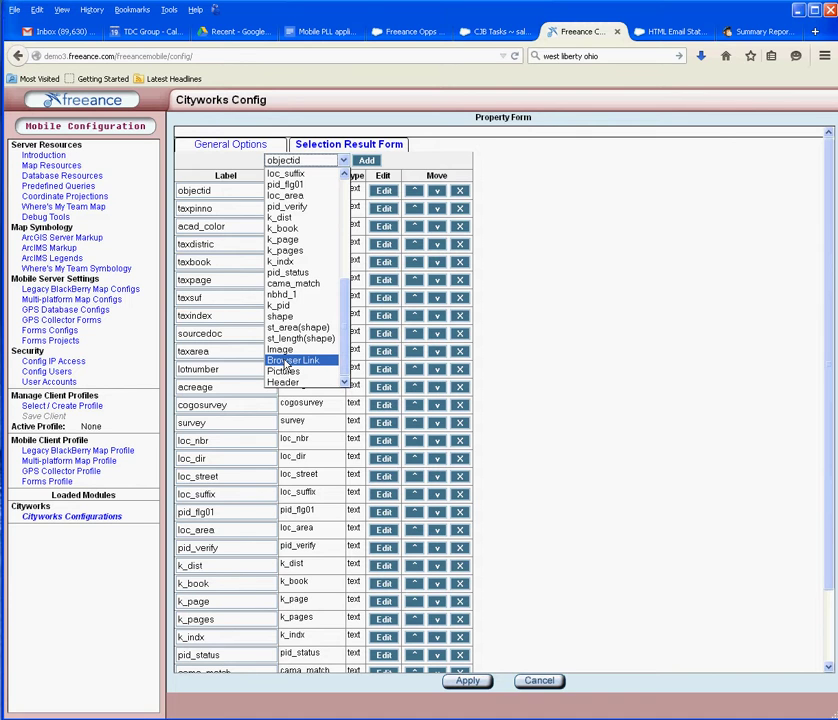
Step: Add a Browser Link field to the parcel form labelled 'Link to PRC'
left_click(290, 360)
left_click(367, 160)
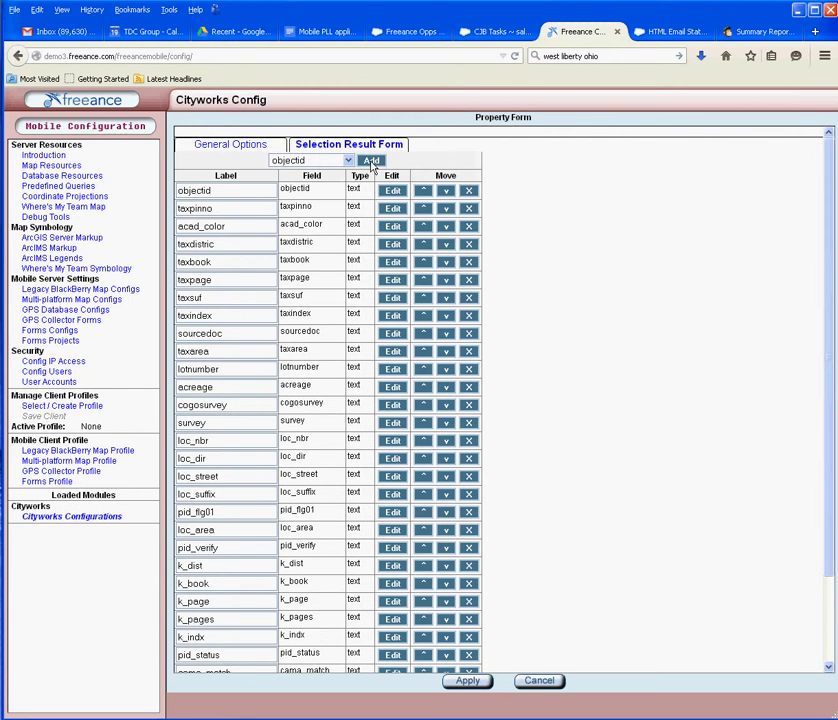
scroll(552, 219, "down", 2)
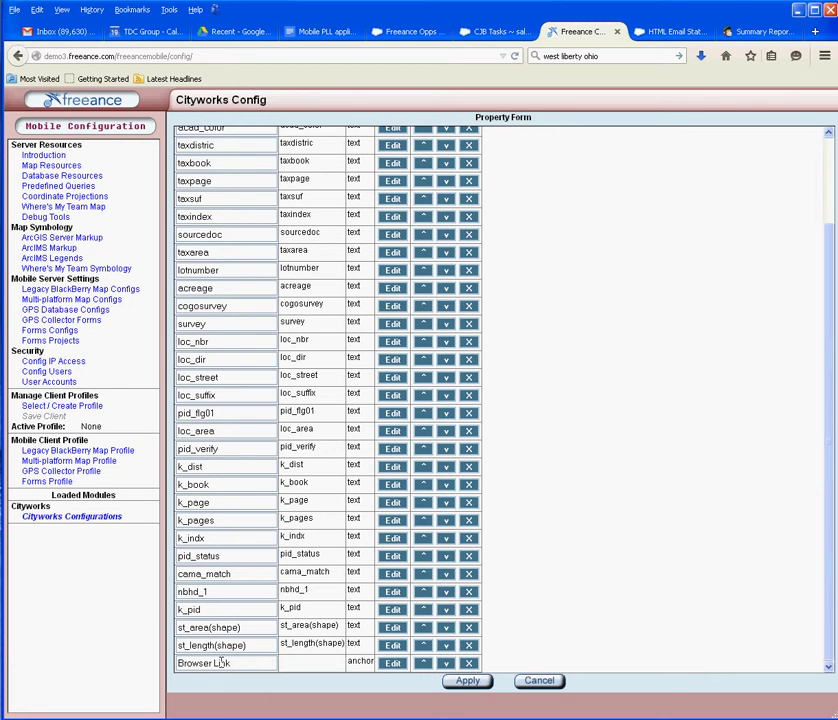
left_click_drag(256, 661, 123, 664)
type("Link to")
Step: Remove the st_length(shape) and st_area(shape) fields and open Link to PRC's browser link editor
left_click(469, 647)
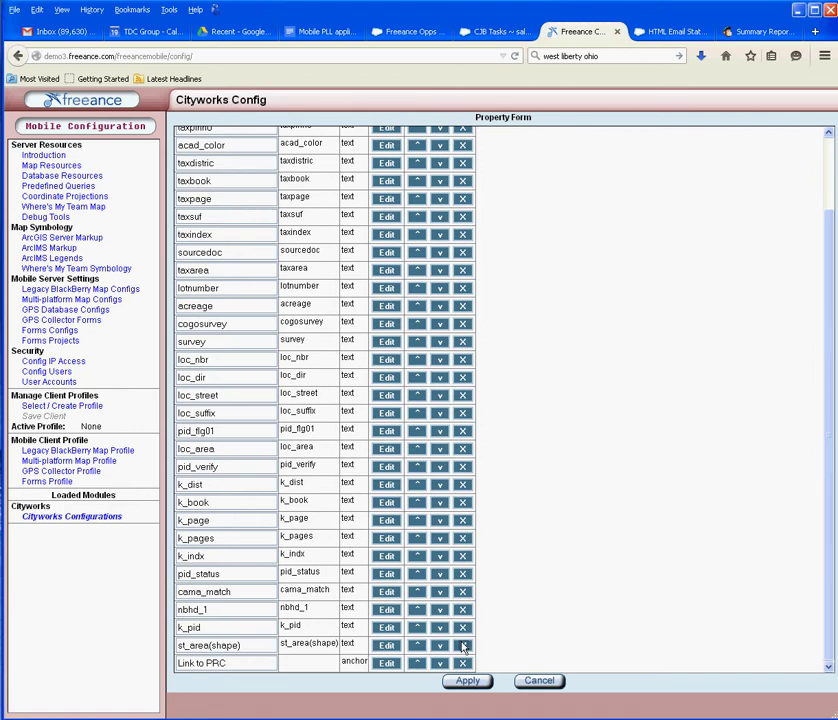
left_click(463, 648)
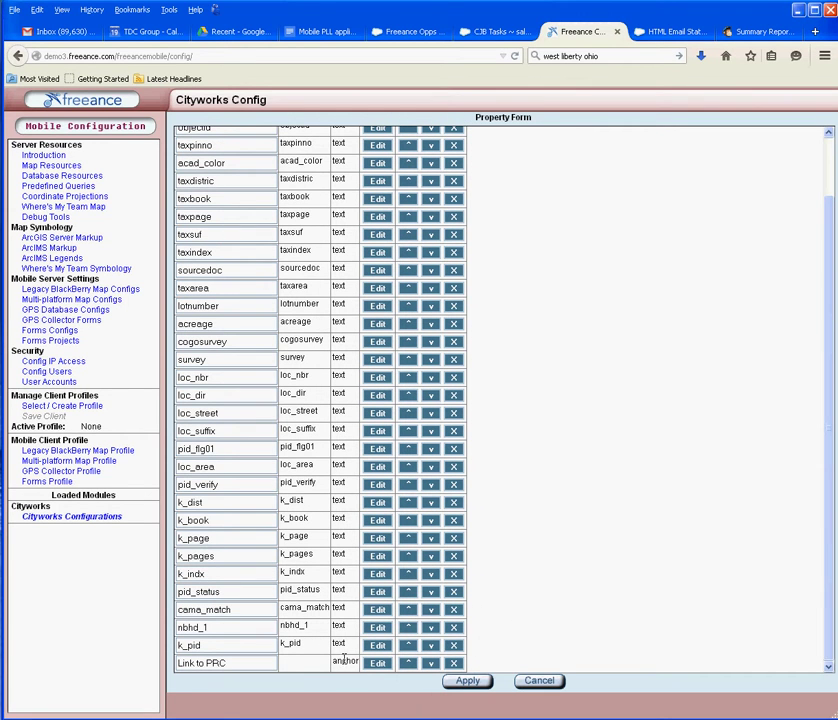
left_click_drag(179, 663, 250, 661)
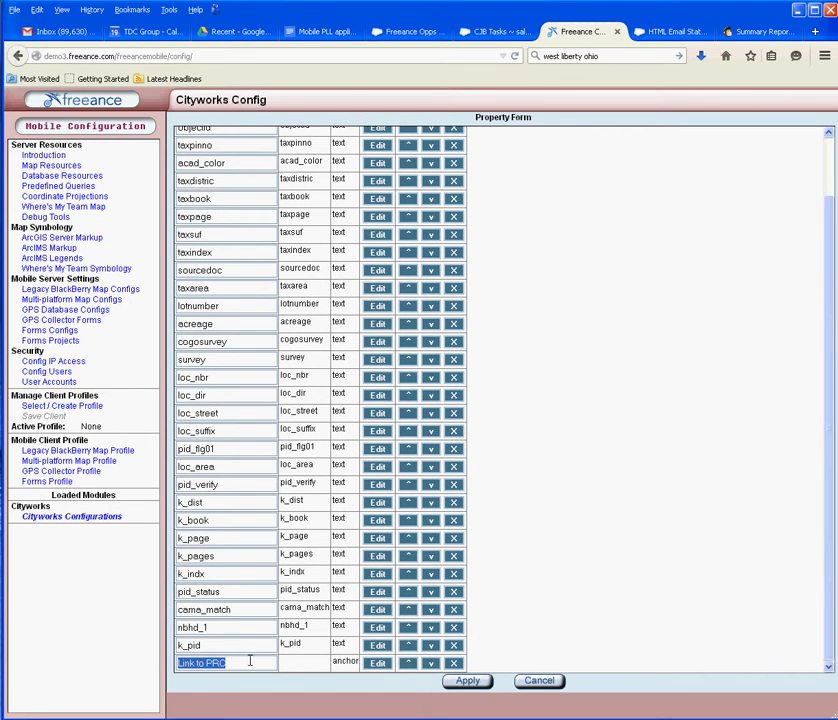
left_click(378, 663)
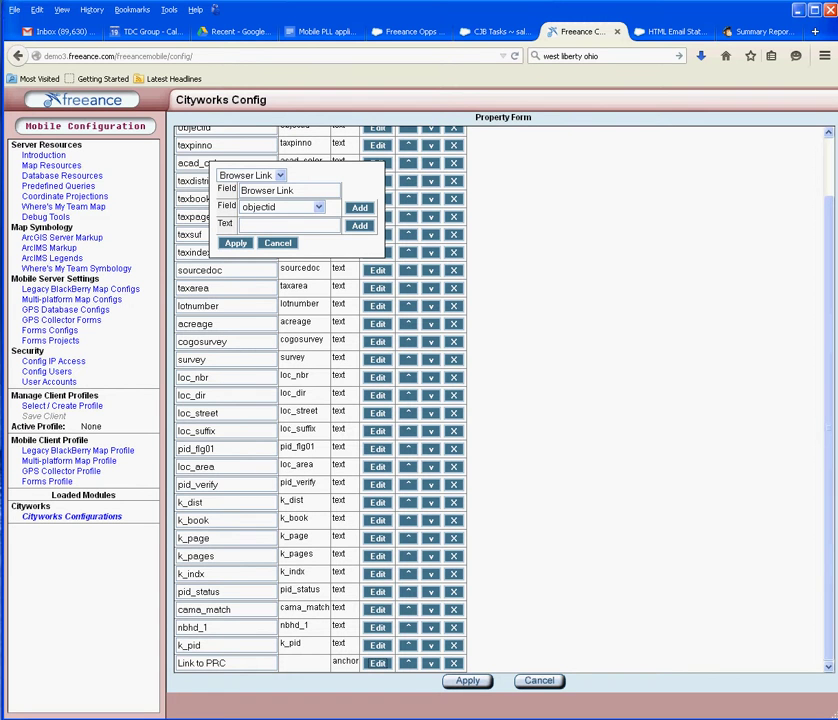
Step: Copy the parcel report's base address up to the pin value
key("alt+Tab")
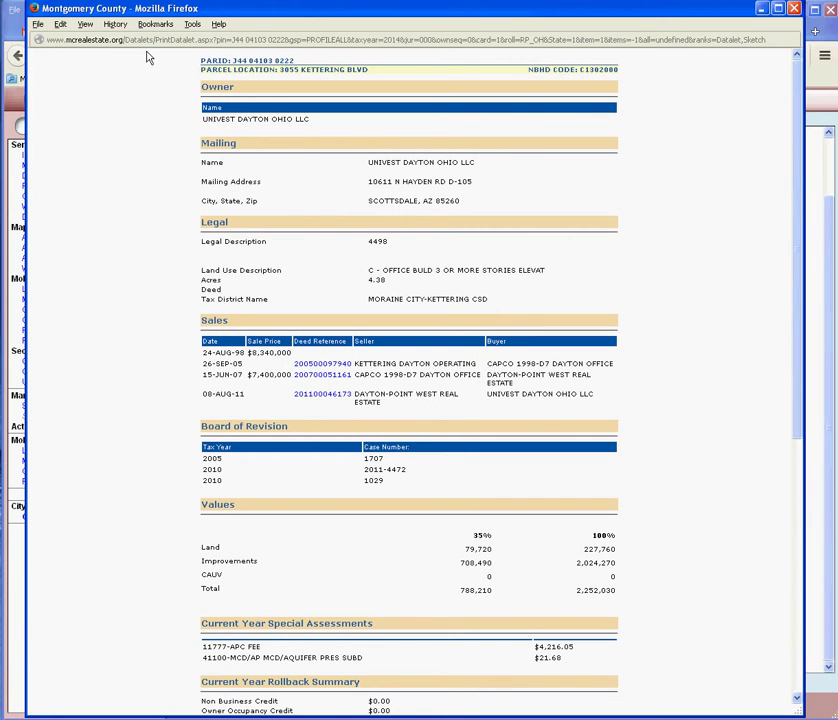
left_click_drag(232, 40, 40, 38)
right_click(60, 38)
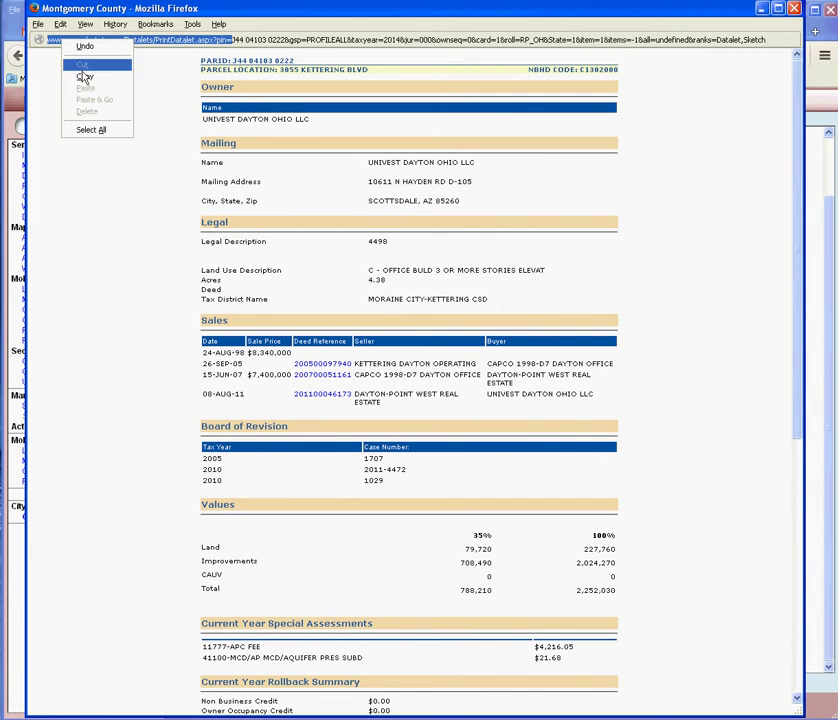
left_click(85, 78)
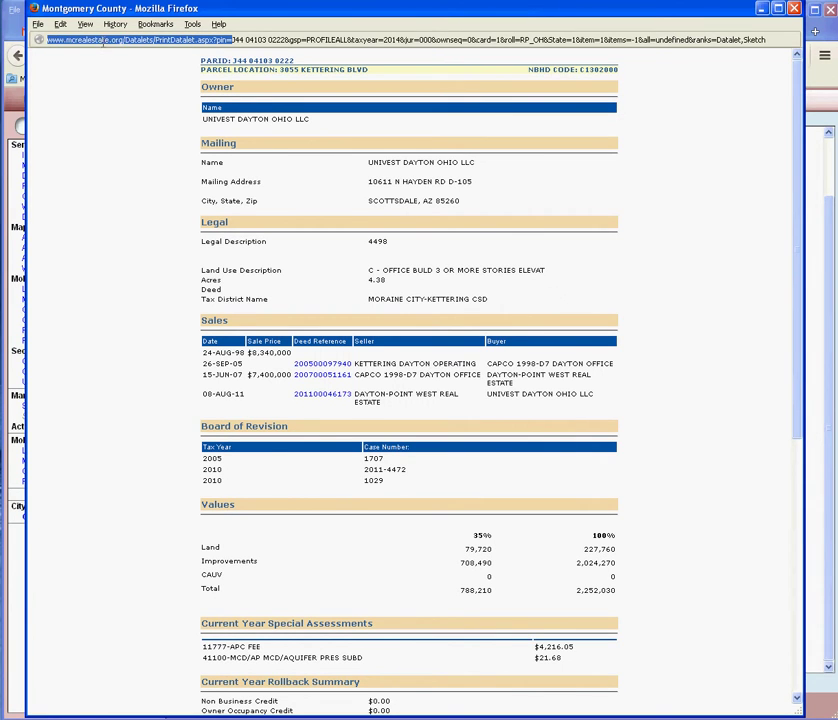
Step: Add the copied PrintDatalet.aspx?pin= address as Link to PRC's first text part, keeping Field objectid
left_click(7, 246)
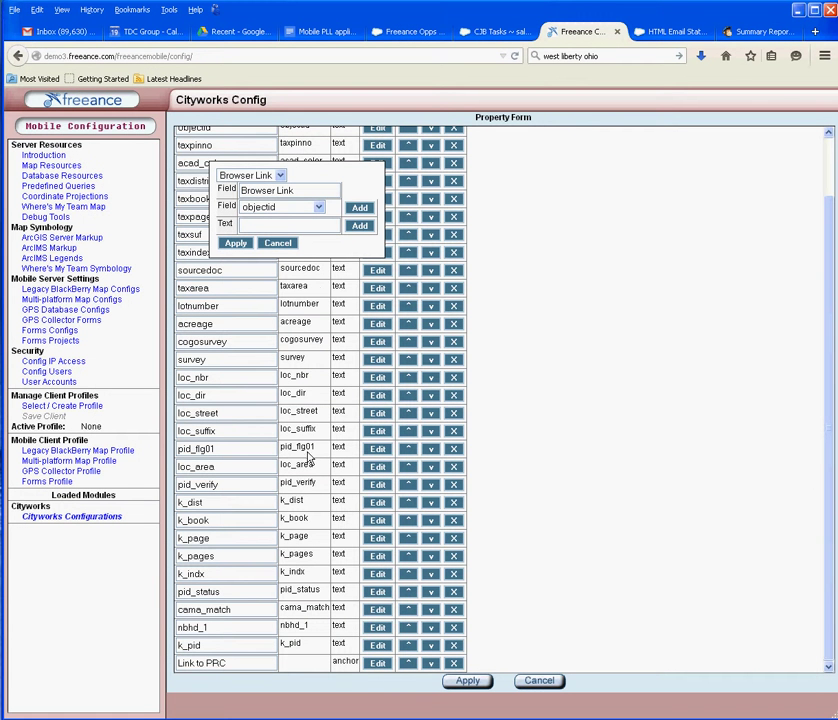
left_click(320, 208)
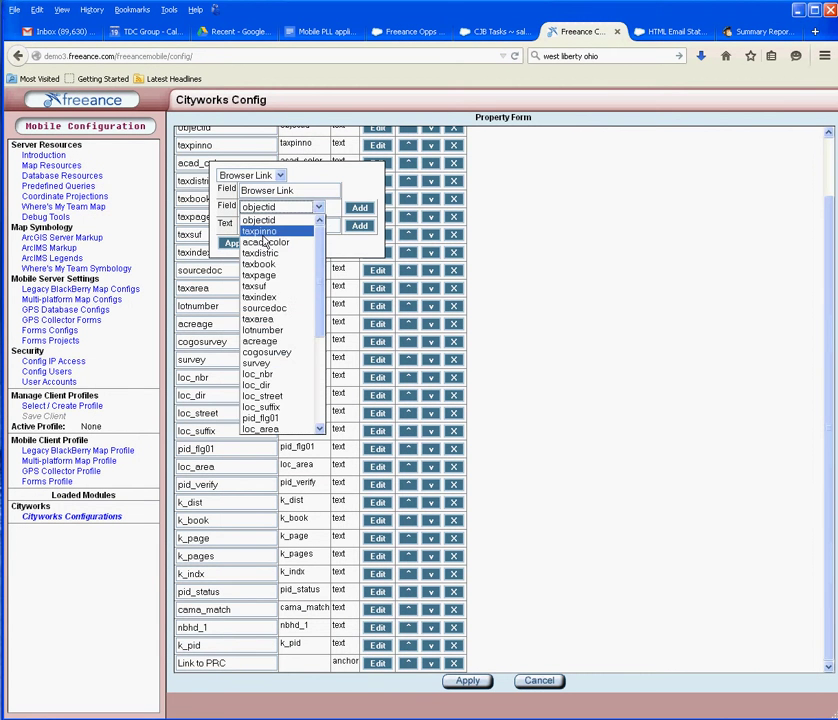
left_click(350, 187)
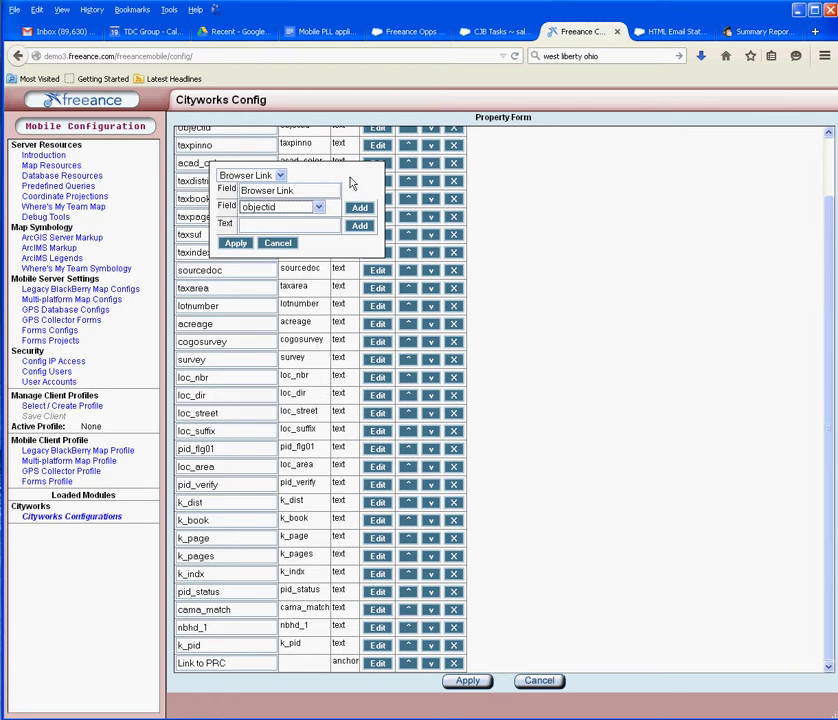
left_click(295, 227)
right_click(295, 227)
left_click(320, 285)
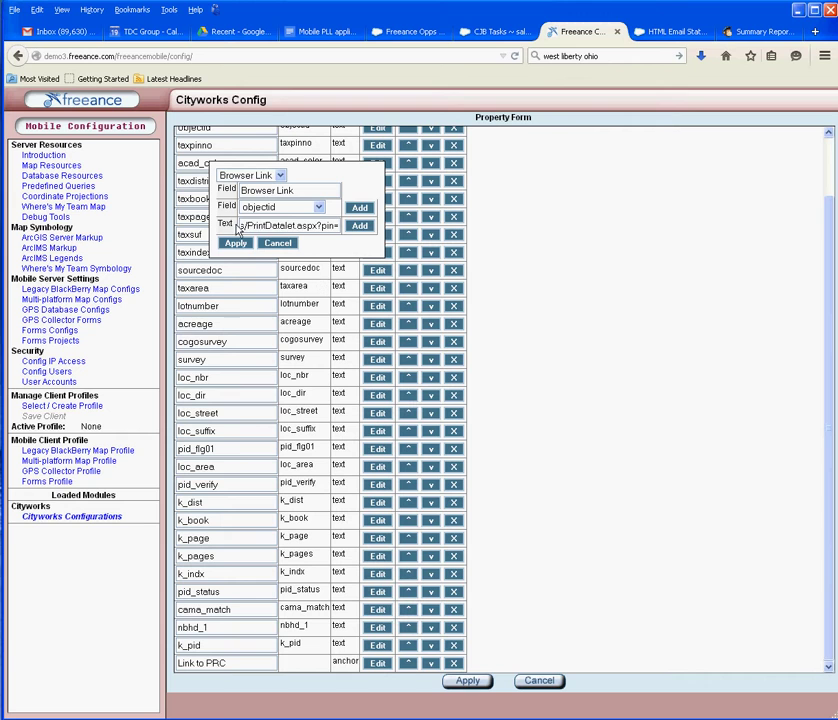
left_click(359, 226)
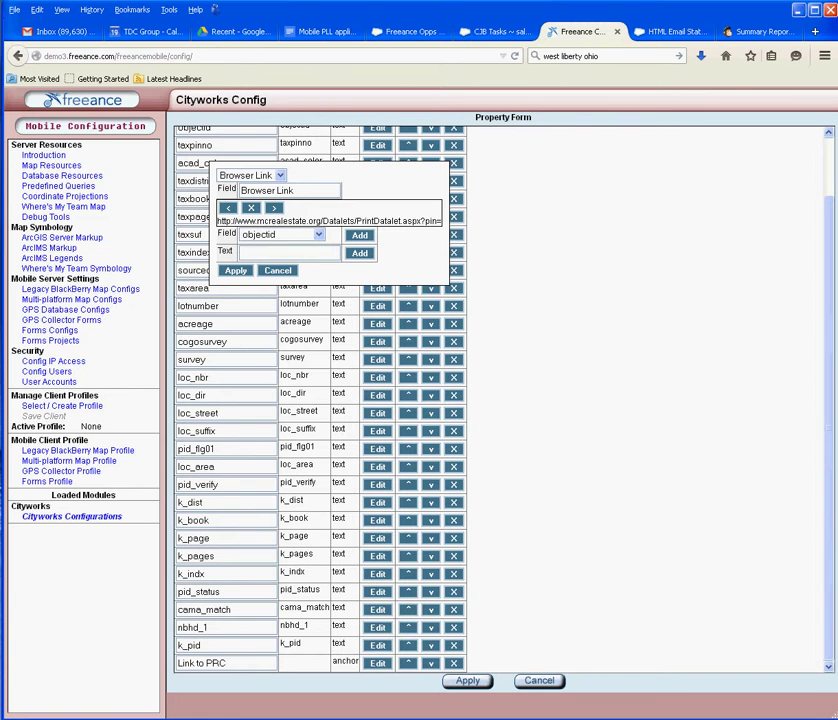
key("alt+Tab")
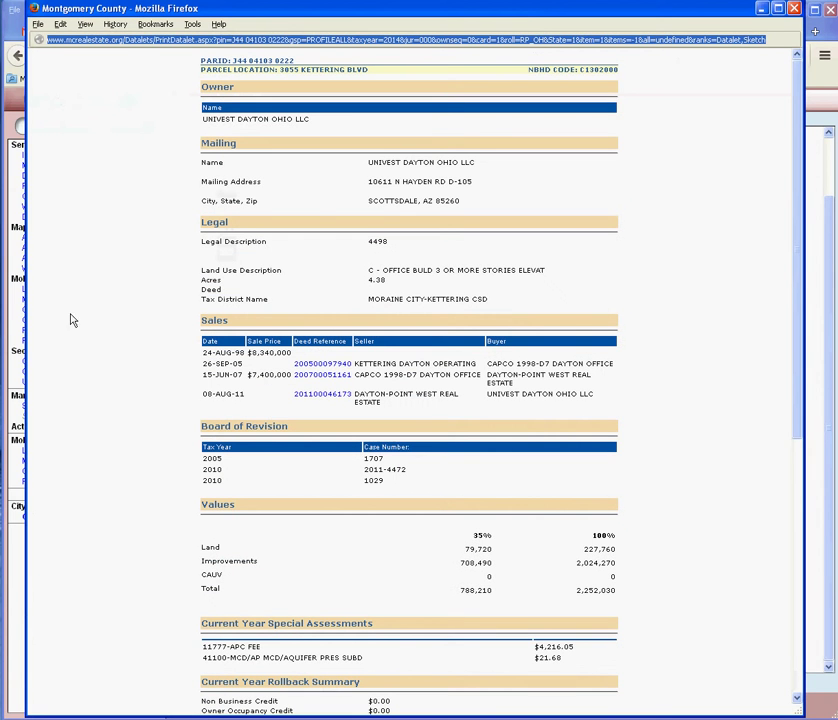
Step: Append the taxpinno field to the Link to PRC address in place of the parcel number
left_click(231, 40)
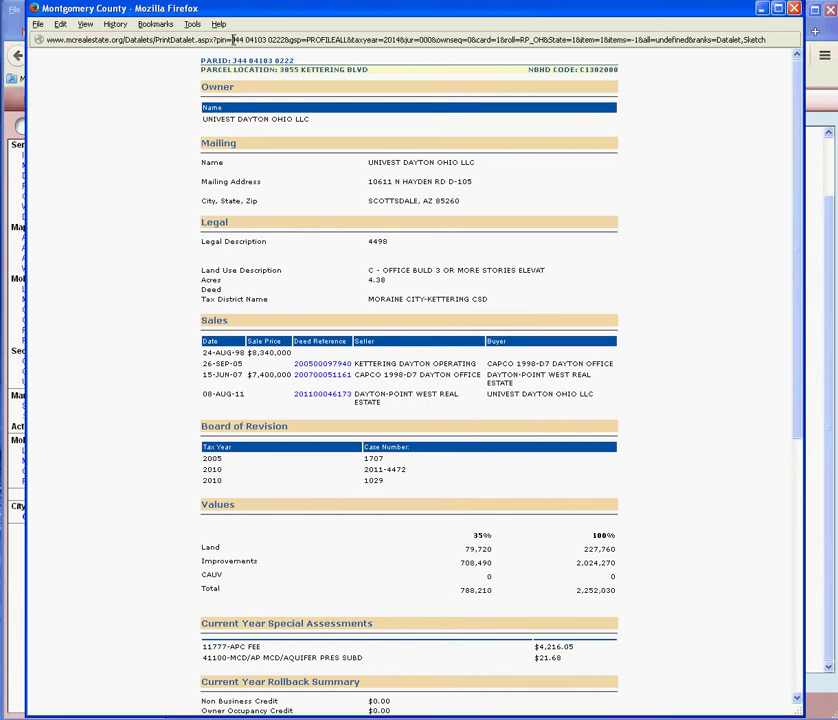
left_click_drag(231, 40, 285, 40)
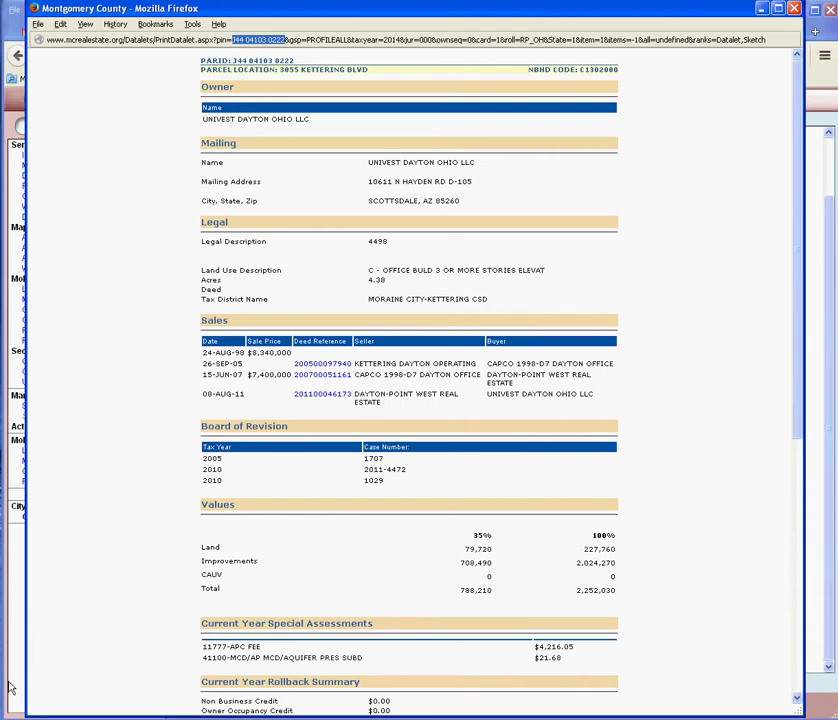
left_click(6, 450)
left_click(318, 234)
left_click(274, 260)
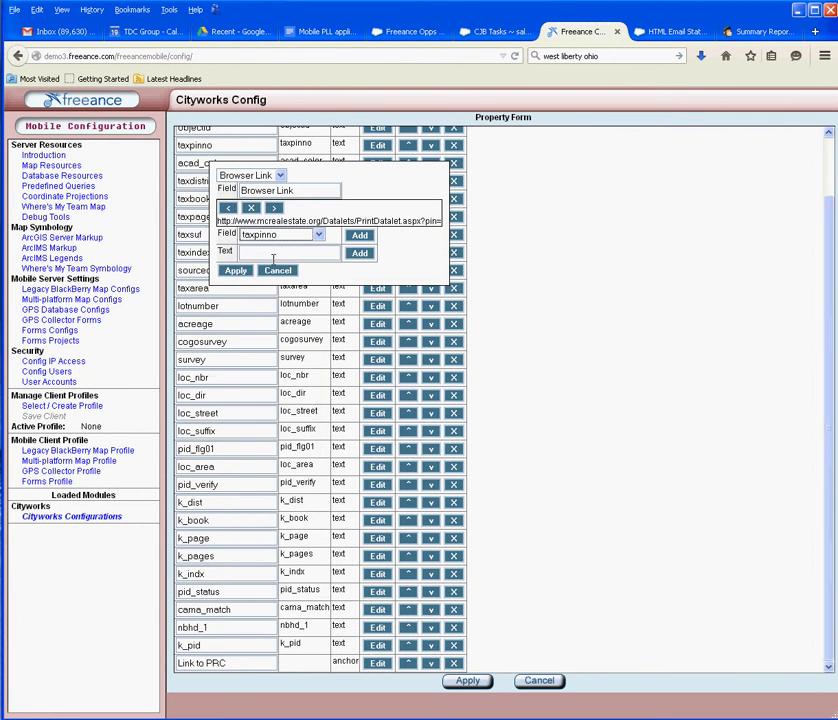
left_click(359, 235)
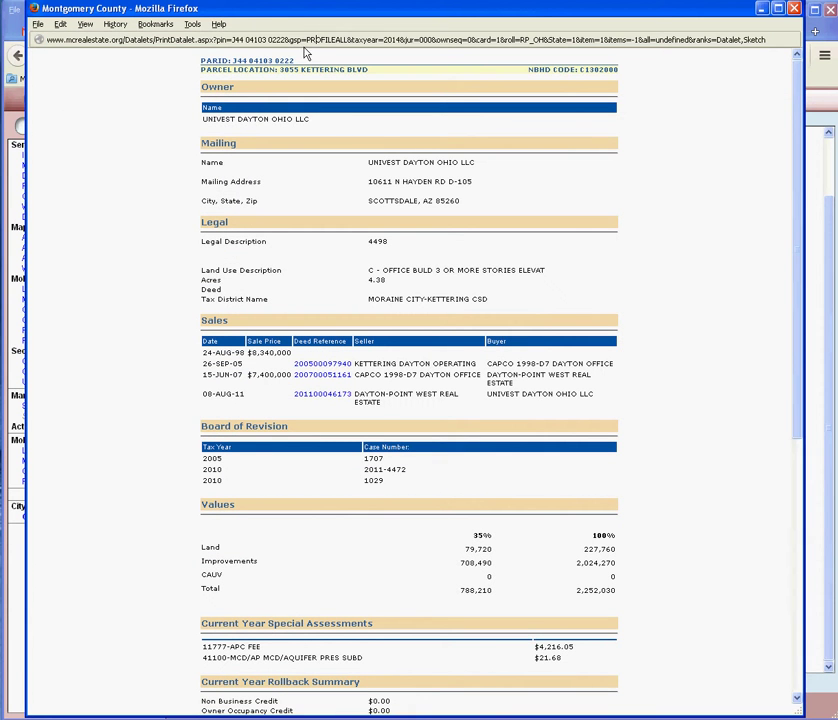
Step: Append the report address's &gsp=PROFILEALL tail to the link and apply the browser link settings
left_click_drag(287, 39, 766, 40)
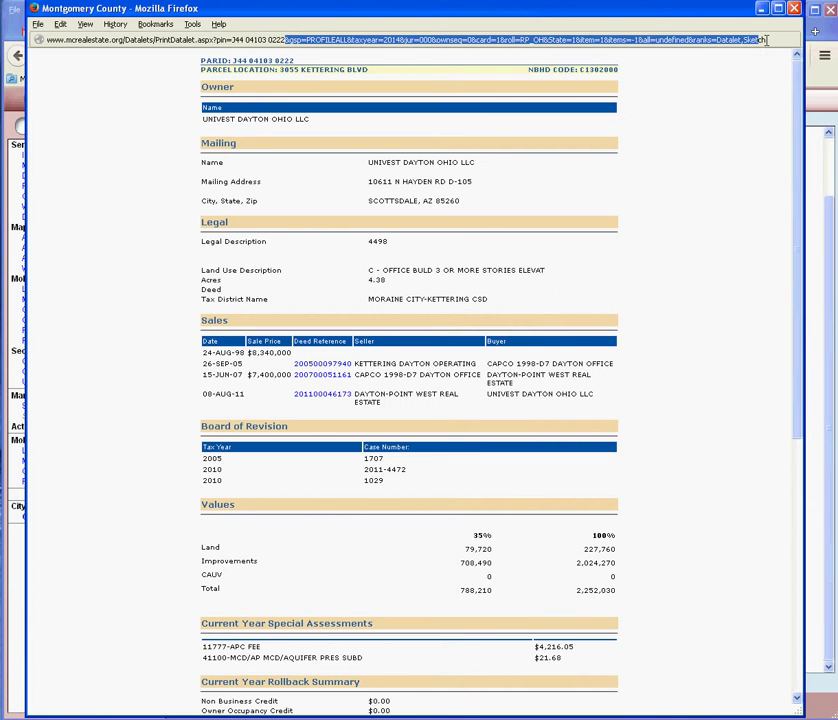
right_click(644, 41)
left_click(666, 78)
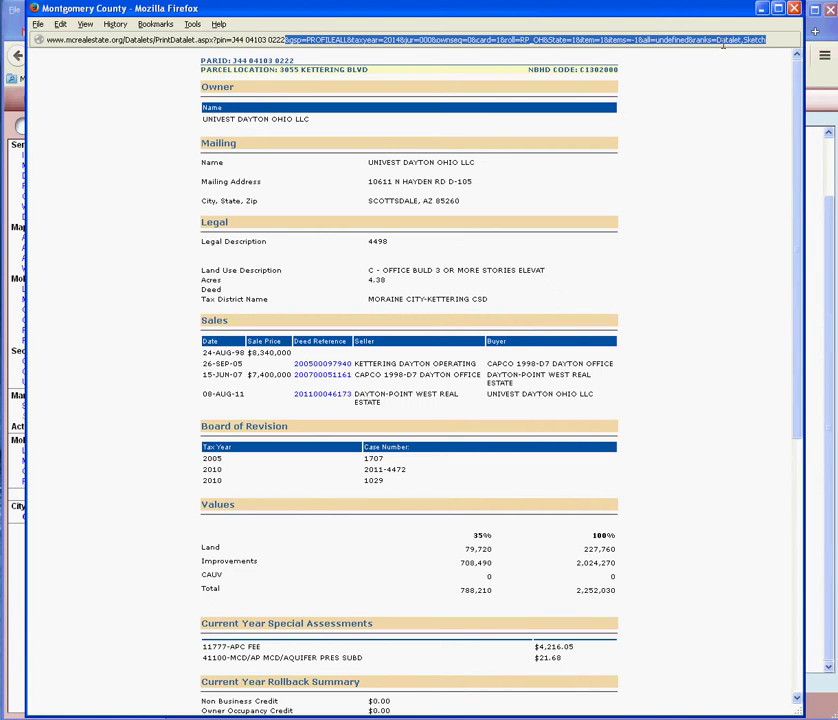
left_click(762, 11)
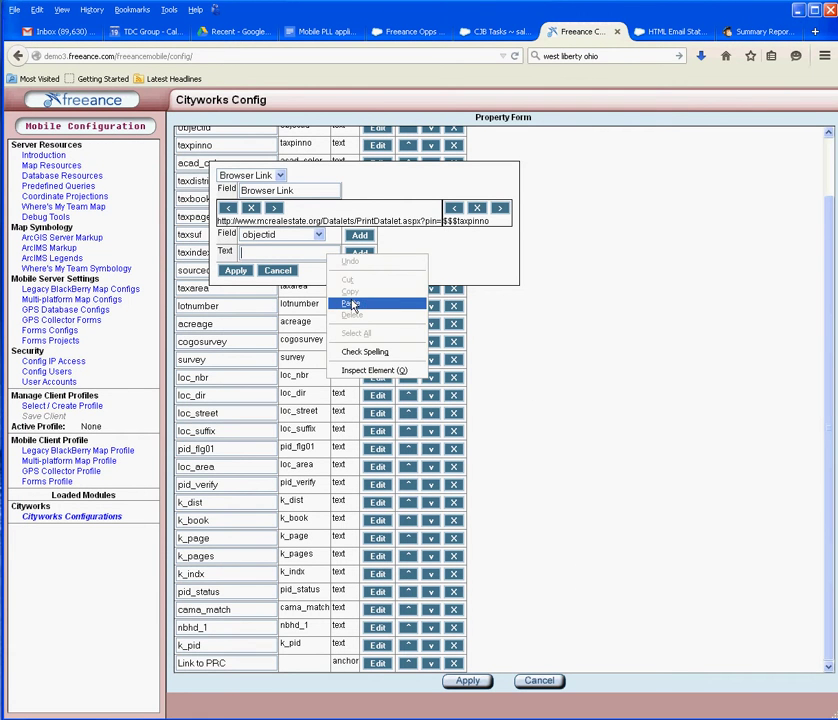
left_click(350, 302)
left_click(360, 254)
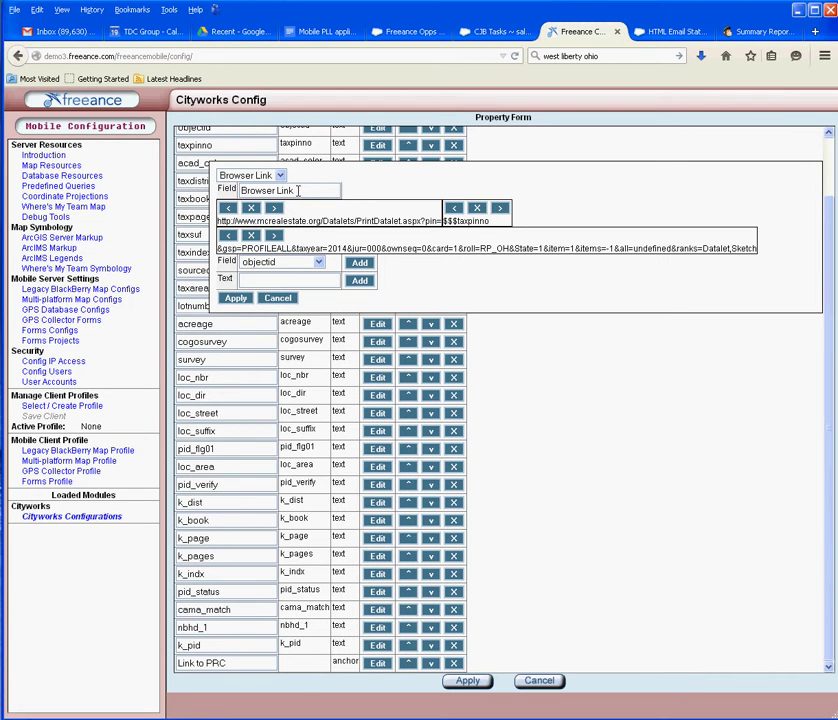
left_click(236, 298)
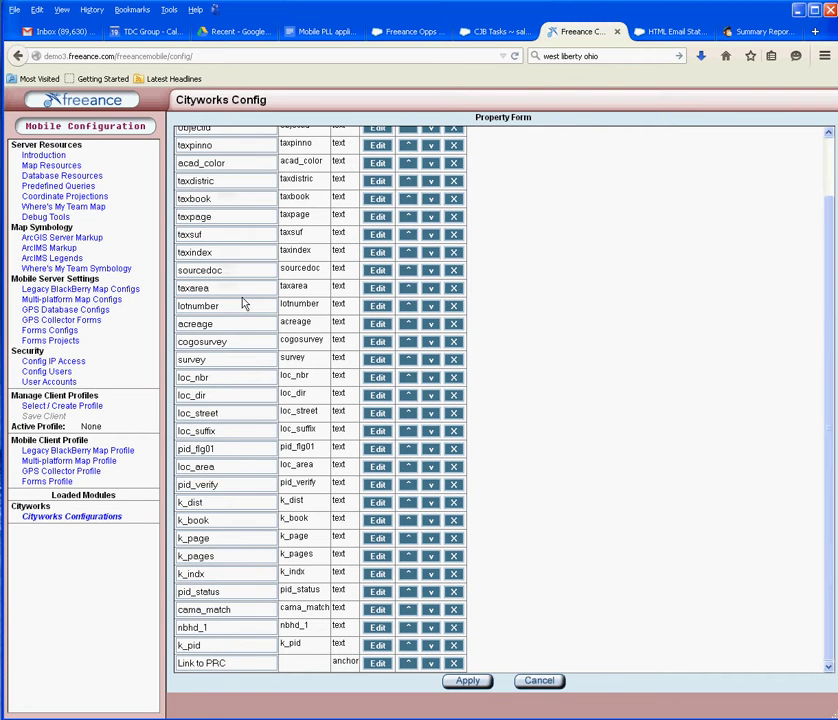
Step: Apply the hydrant form's field list and then the configuration's Property Form
left_click(478, 684)
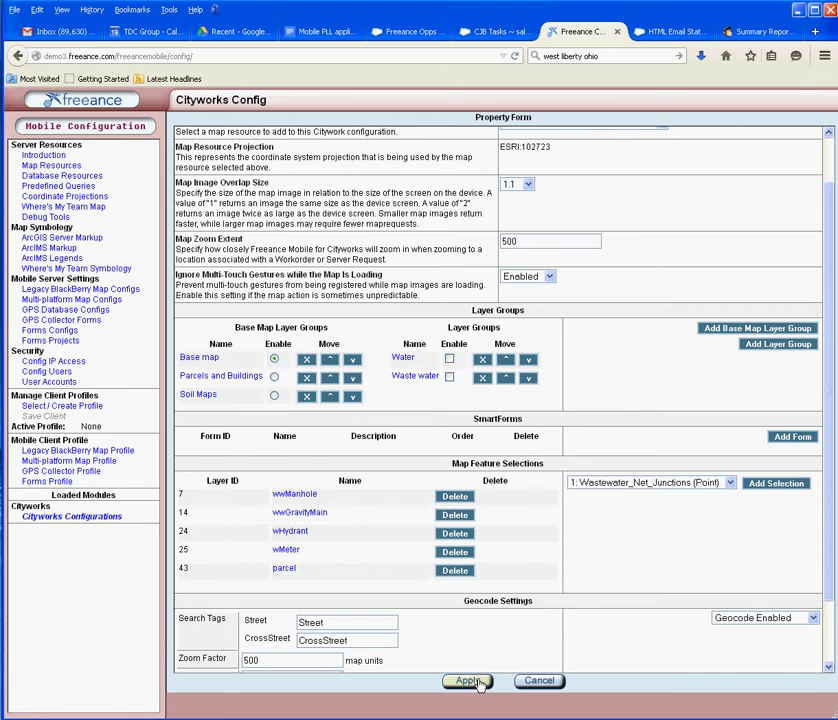
left_click(478, 684)
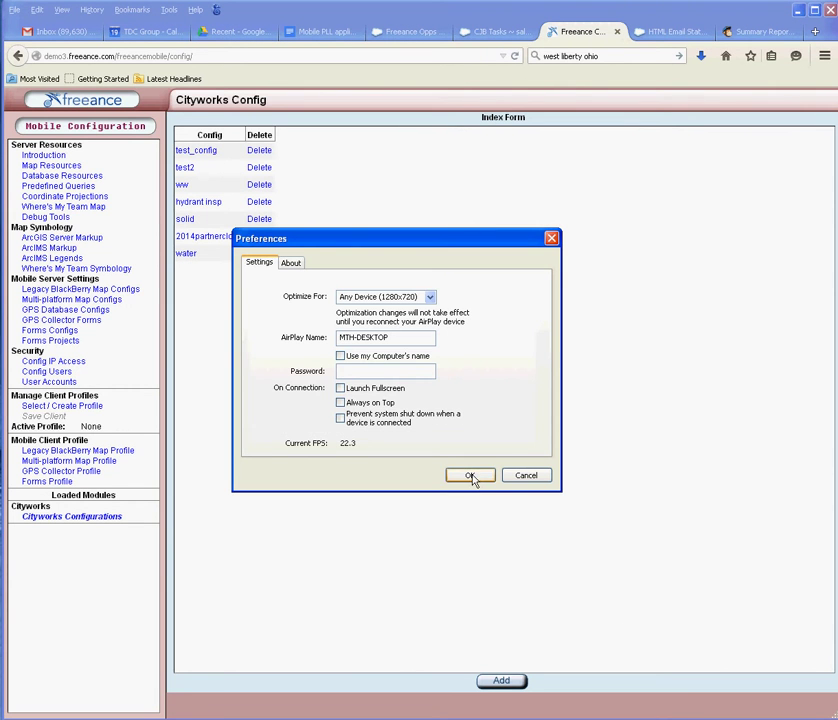
Step: Confirm Reflector's AirPlay preferences so the iPhone's hydrant selection with Link to PRC is mirrored
left_click(471, 476)
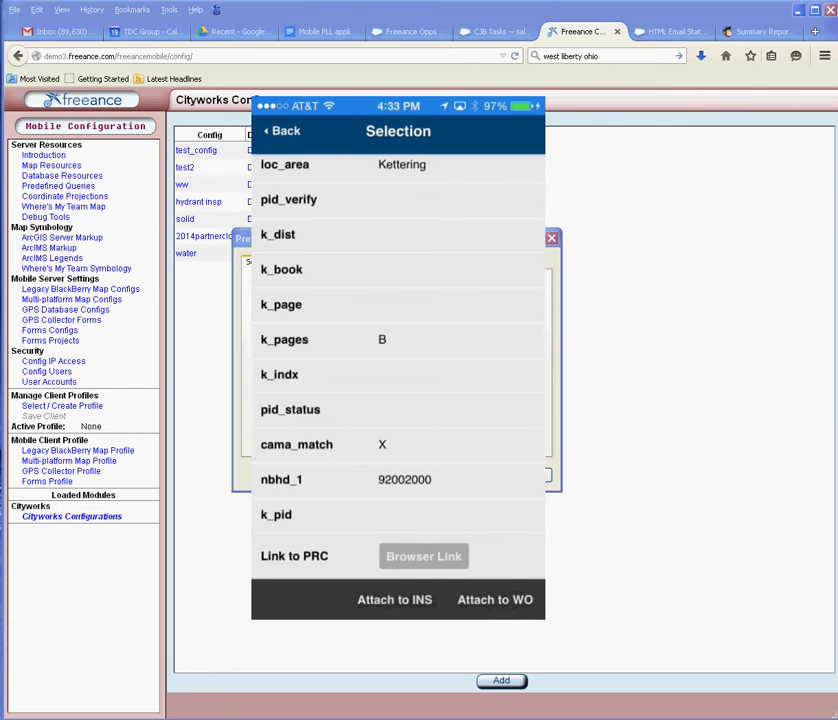
Step: Scroll through the mirrored phone's hydrant Selection list to check the Link to PRC browser link
scroll(398, 360, "up", 10)
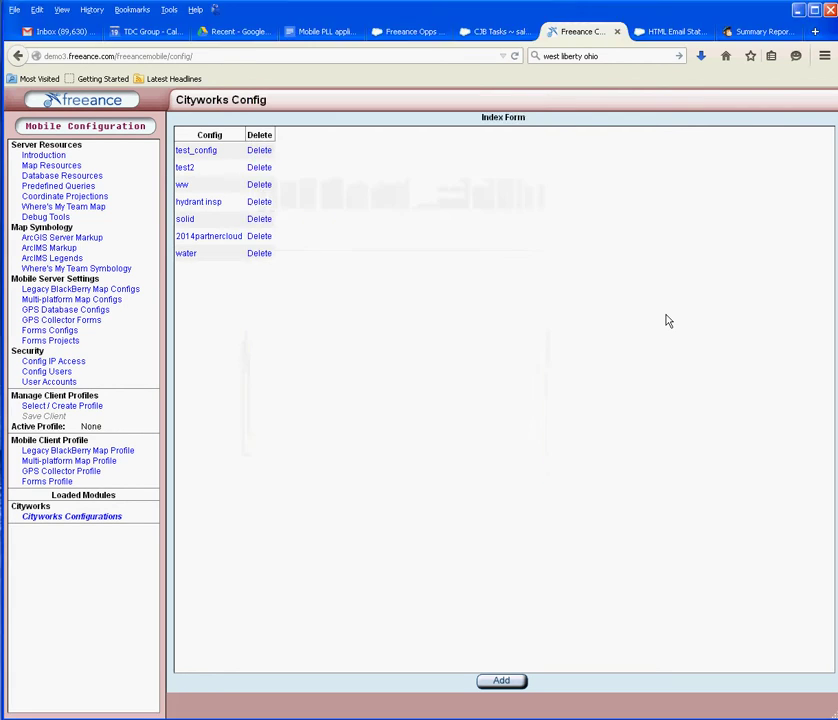
Step: Open the wHydrant layer's Selection Result Form from the water configuration's Map feature selections
left_click(187, 257)
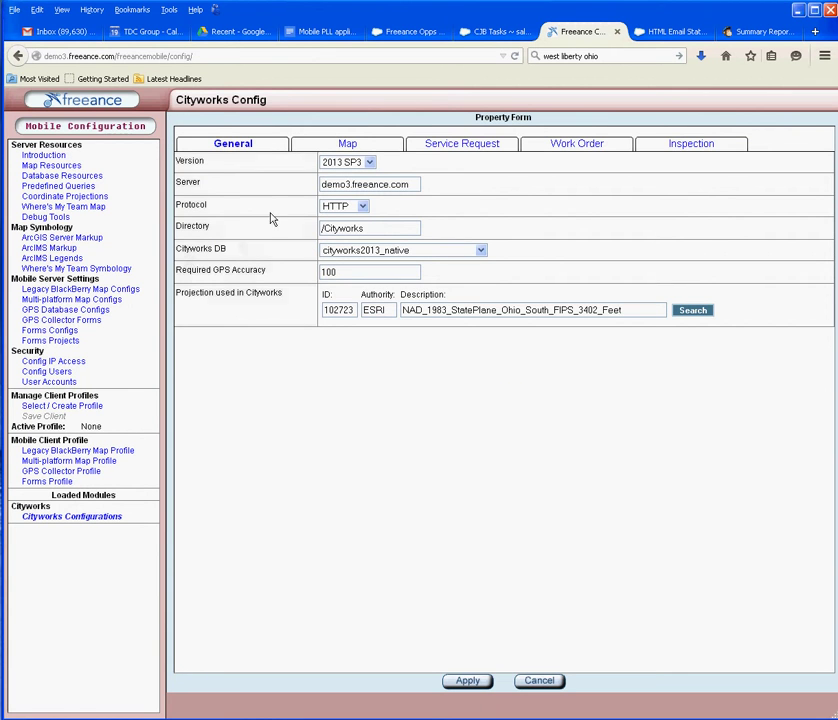
left_click(347, 145)
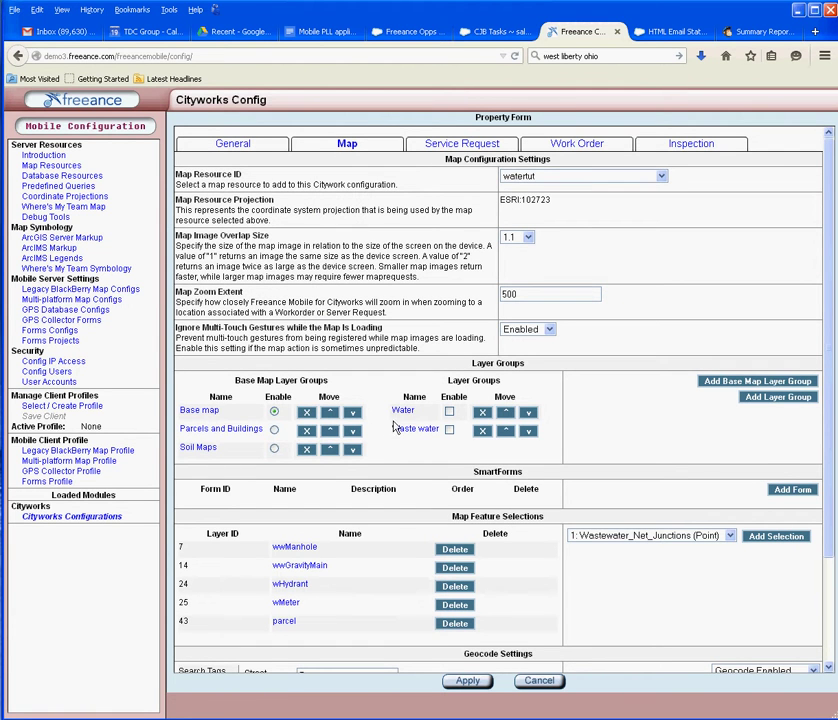
left_click(291, 584)
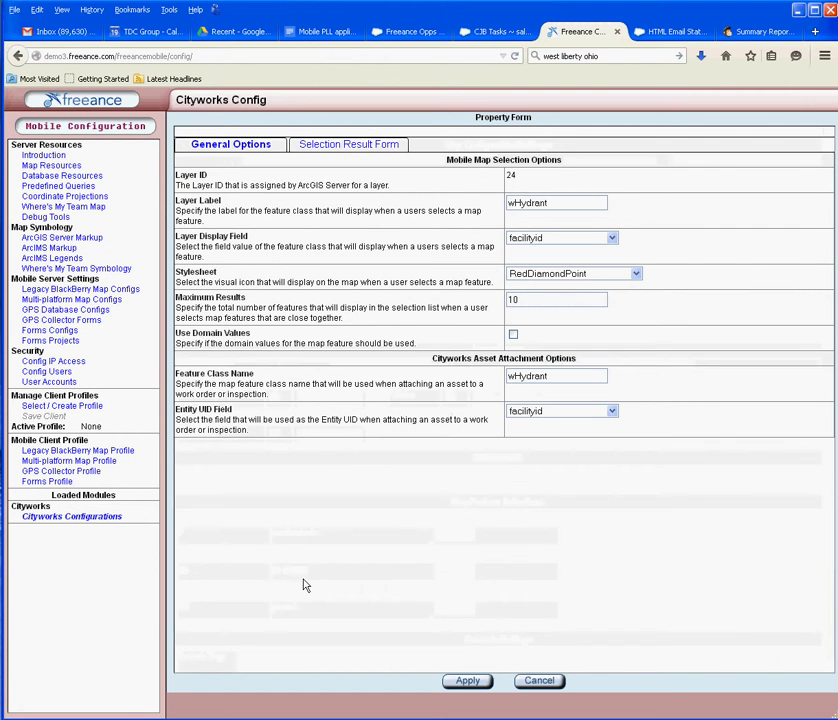
left_click(348, 149)
Step: Append a Browser Link field after lifecyclestatus on the hydrant's Selection Result Form
scroll(360, 460, "down", 2)
scroll(333, 460, "down", 2)
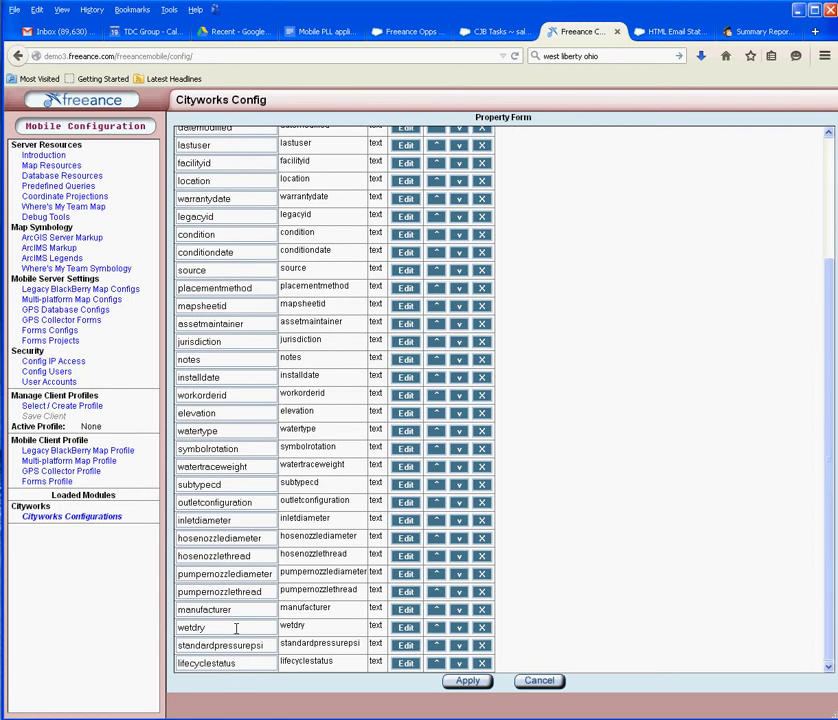
scroll(236, 628, "up", 5)
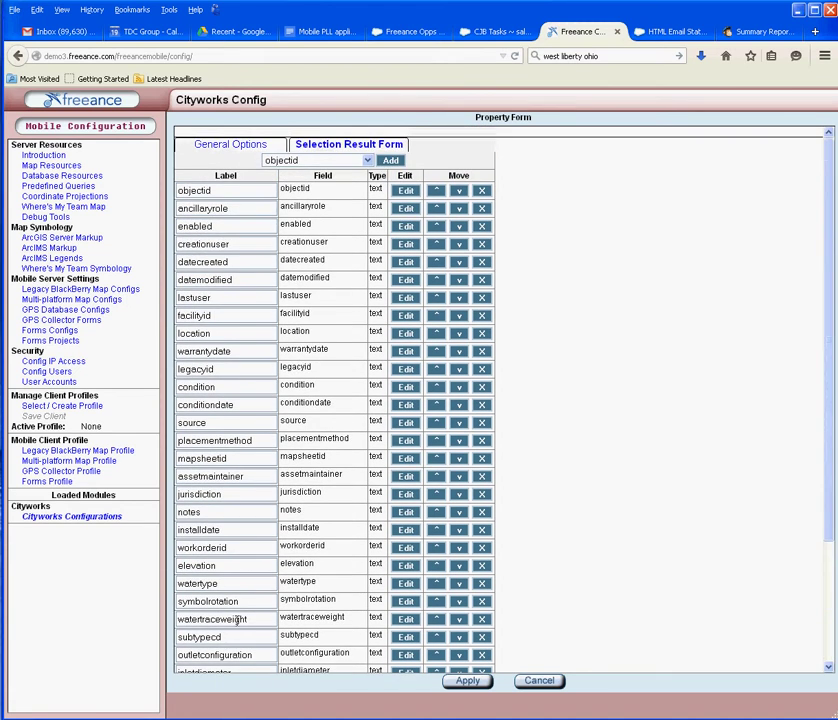
scroll(224, 620, "down", 5)
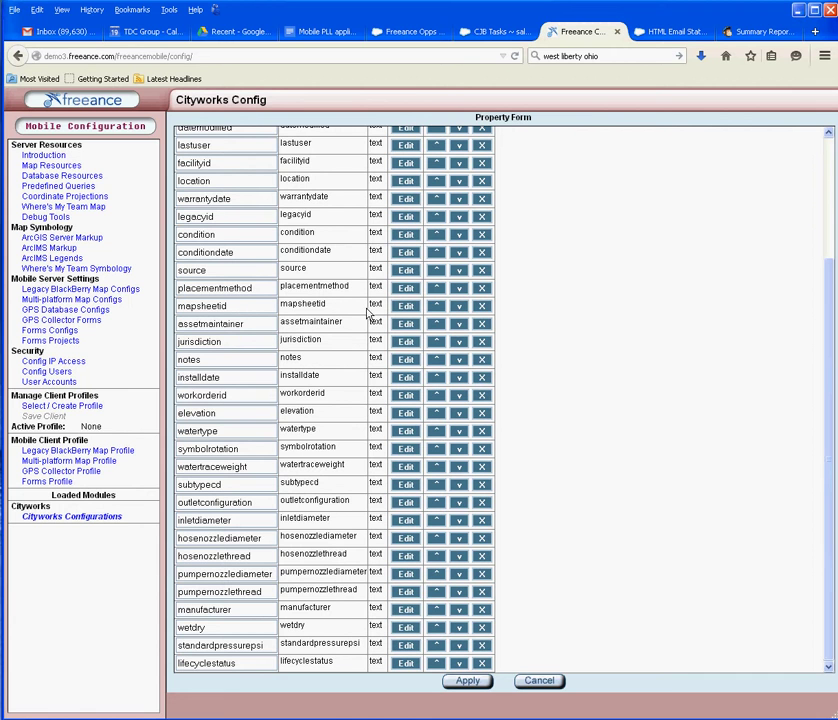
scroll(361, 333, "up", 3)
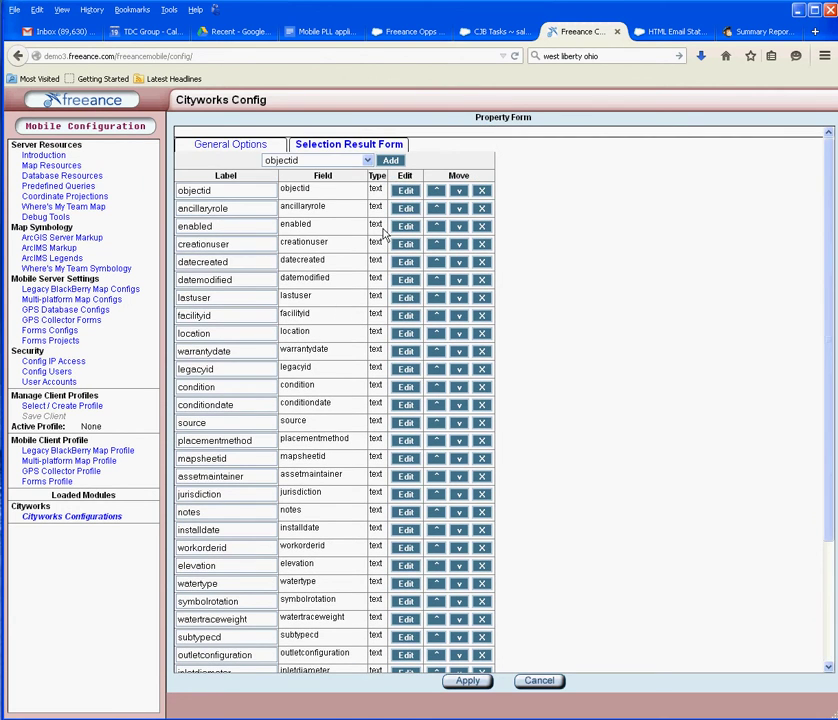
left_click(369, 161)
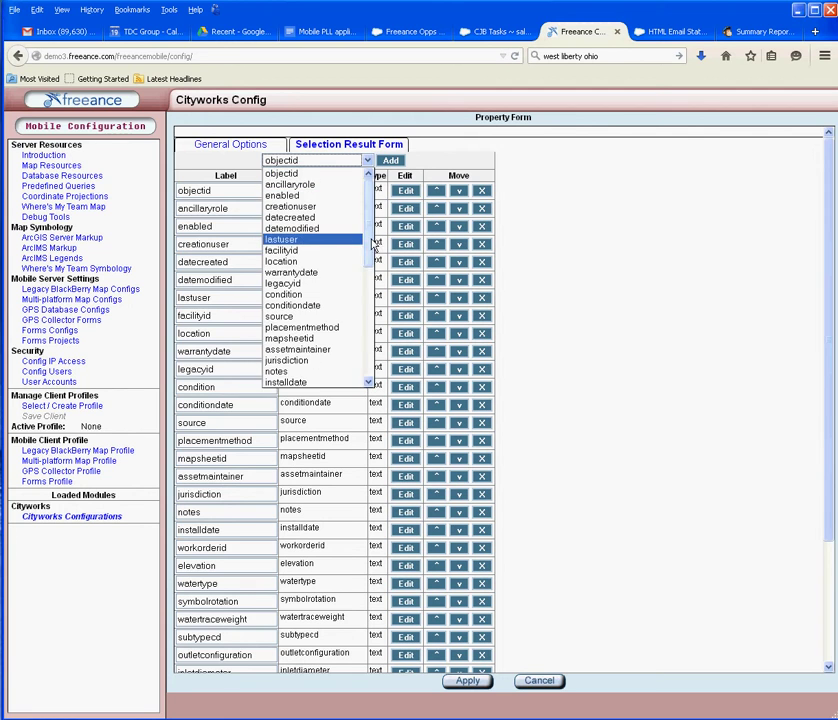
left_click_drag(372, 240, 365, 395)
left_click(287, 361)
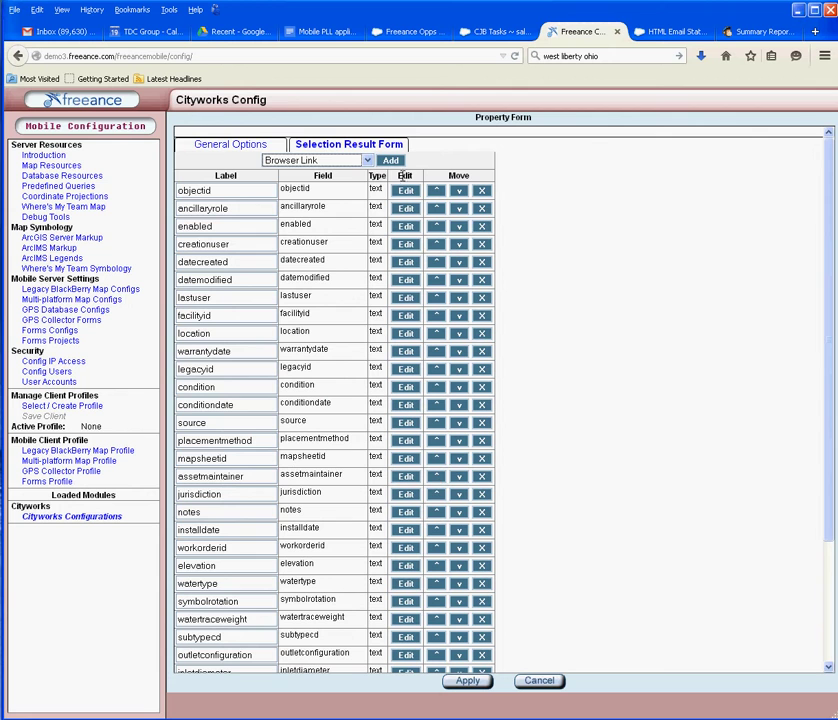
left_click(391, 162)
Step: Make the Browser Link's URL insert the mapsheetid field value and apply the link settings
scroll(668, 417, "down", 3)
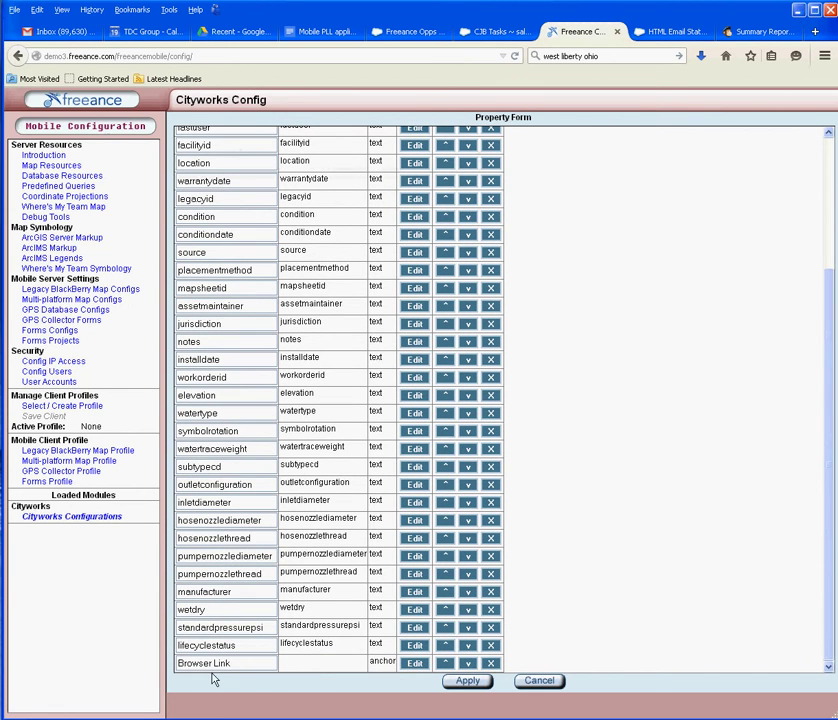
left_click(414, 663)
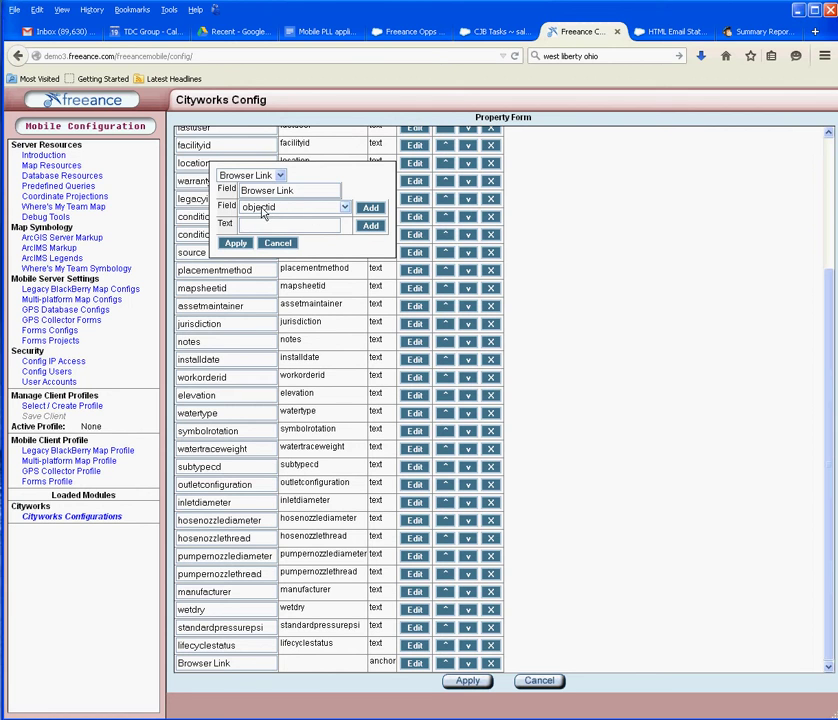
left_click(340, 208)
left_click_drag(345, 245, 344, 318)
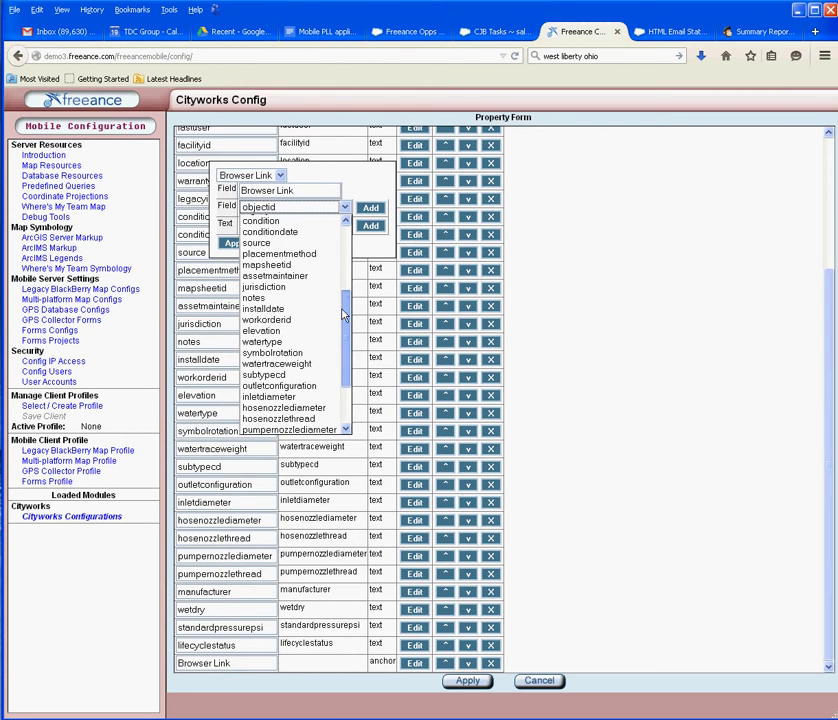
left_click(275, 265)
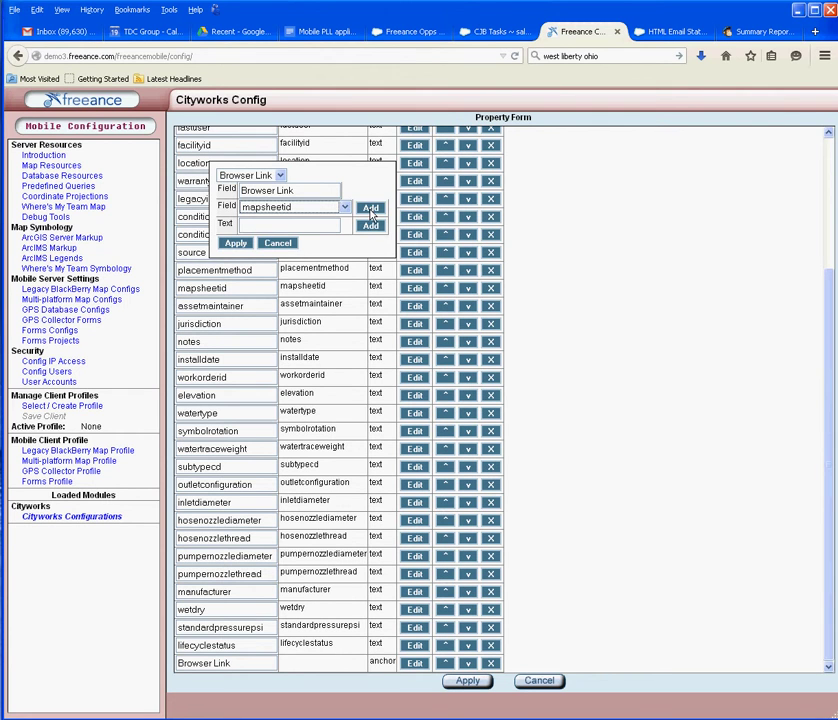
left_click(369, 207)
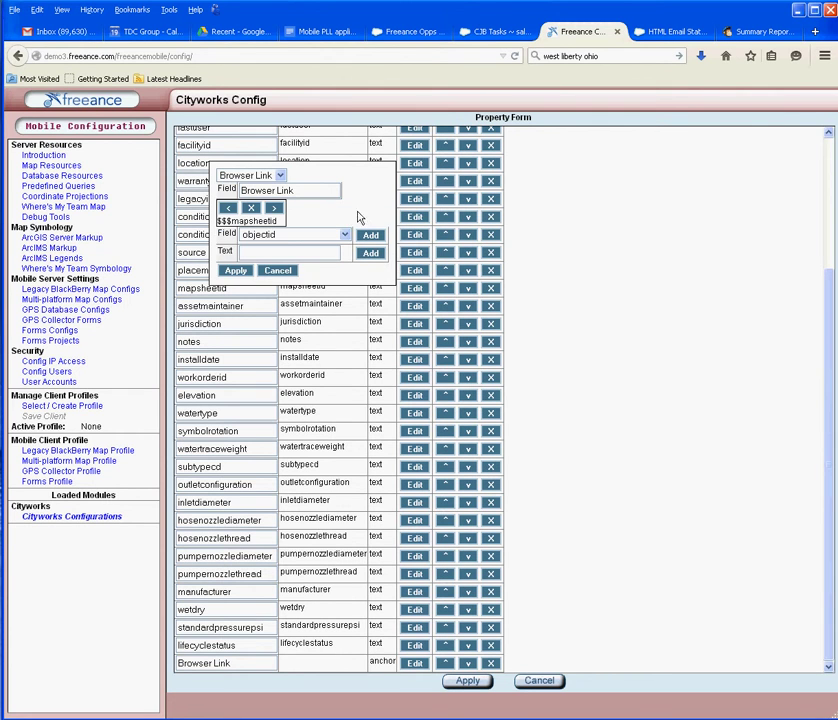
left_click(236, 271)
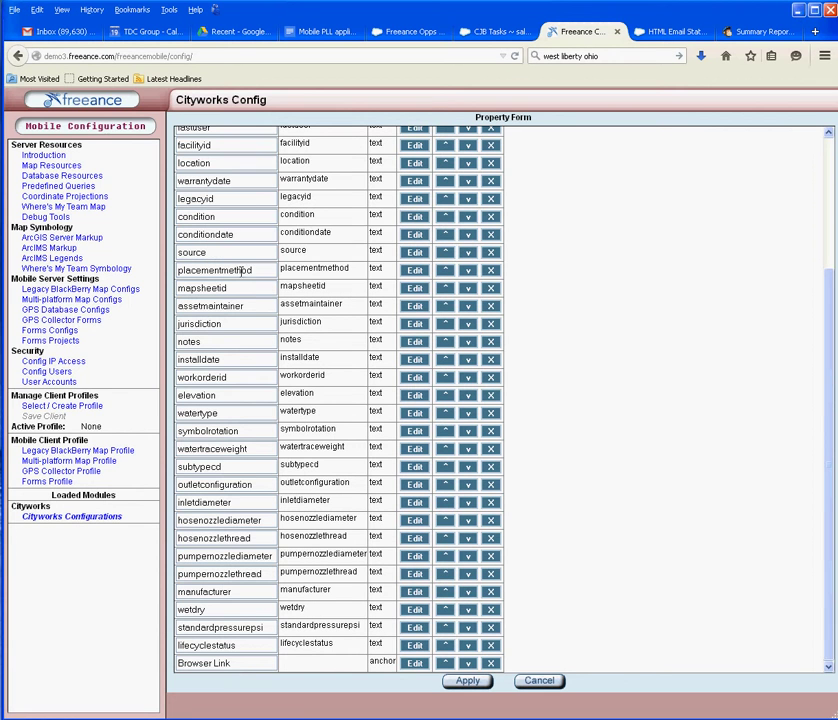
Step: Relabel the Browser Link field 'ASbuilt', then apply the field list and the configuration
left_click_drag(234, 663, 143, 661)
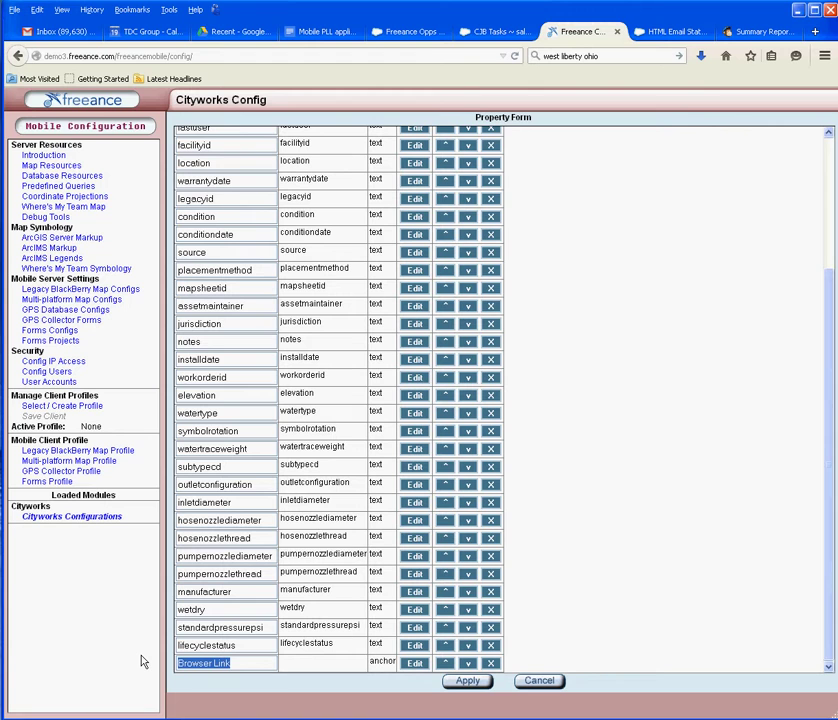
type("AS")
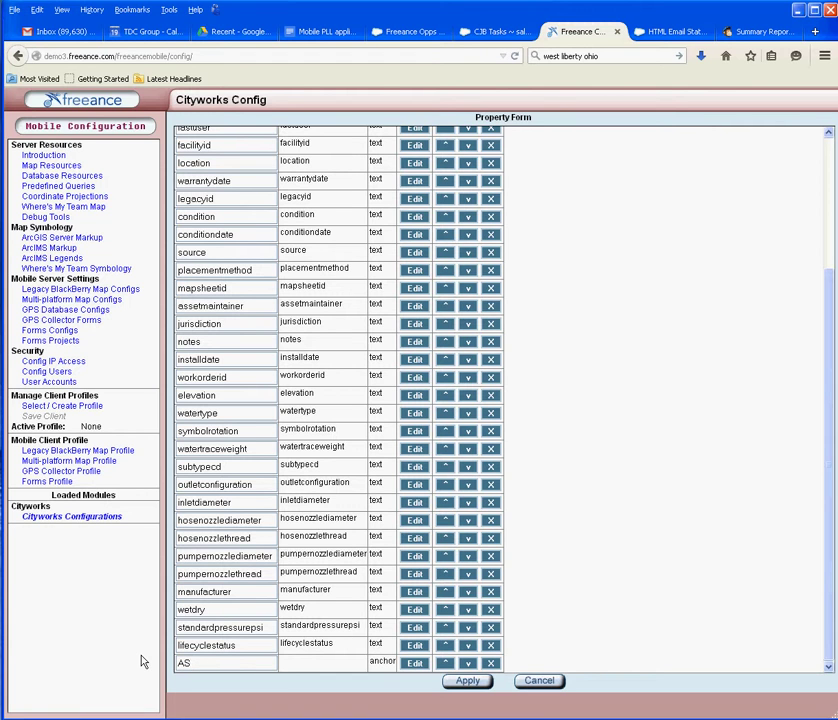
type("built")
left_click(468, 681)
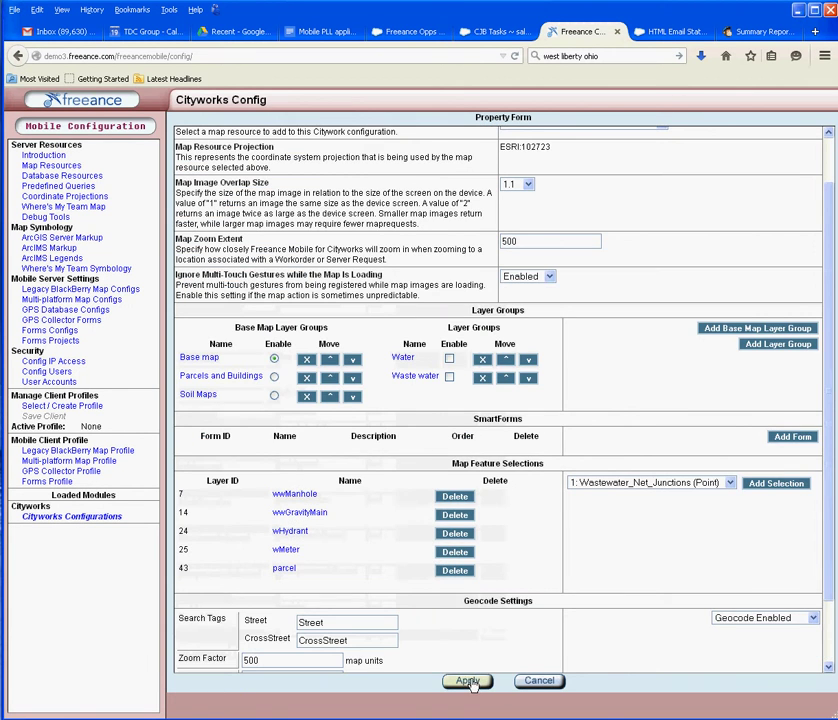
left_click(468, 681)
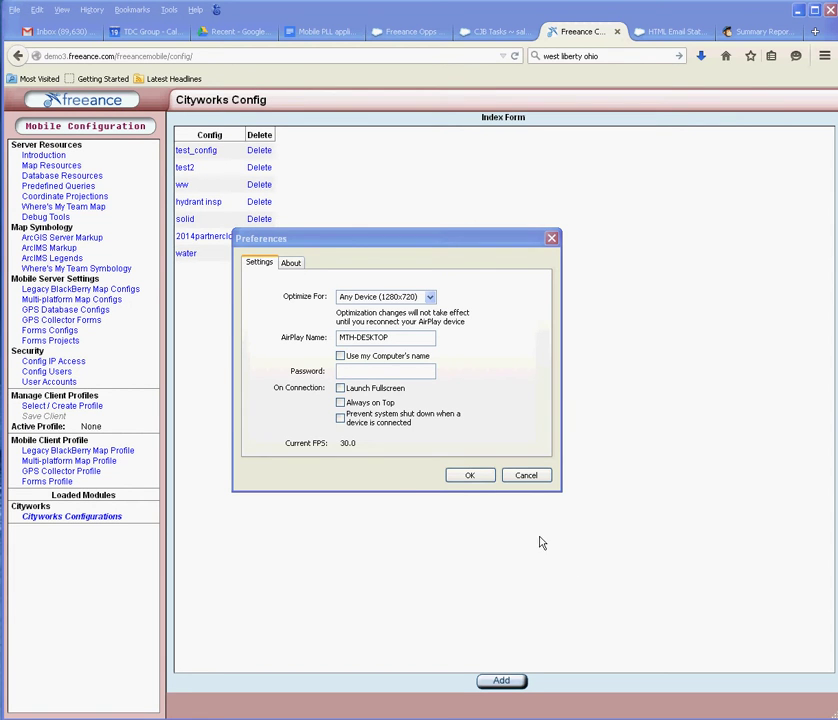
Step: Dismiss Reflector's Preferences dialog so the mirrored iPhone's Cityworks login screen shows
left_click(467, 476)
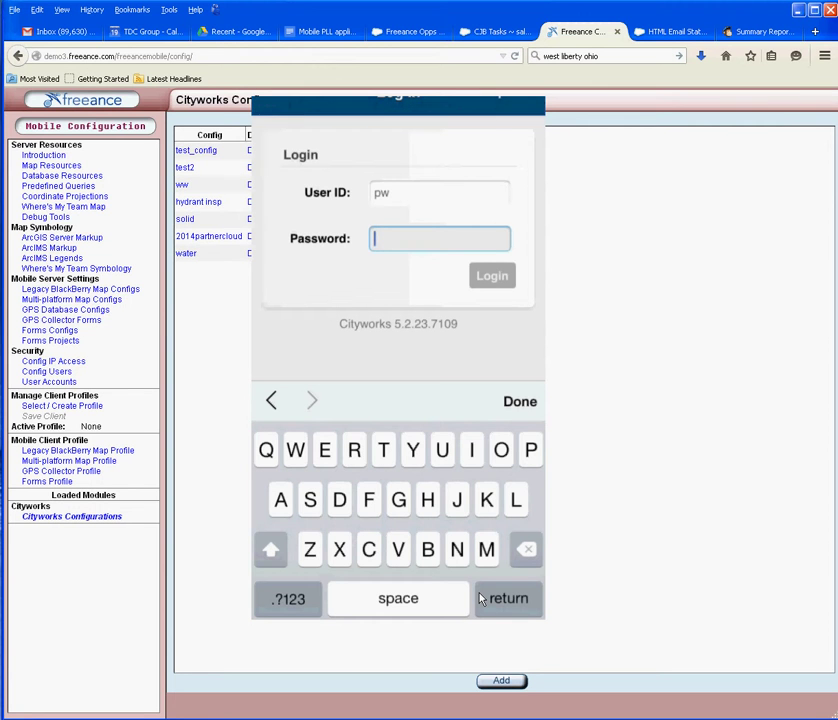
Step: Enter the account password and submit the Cityworks login
left_click(480, 598)
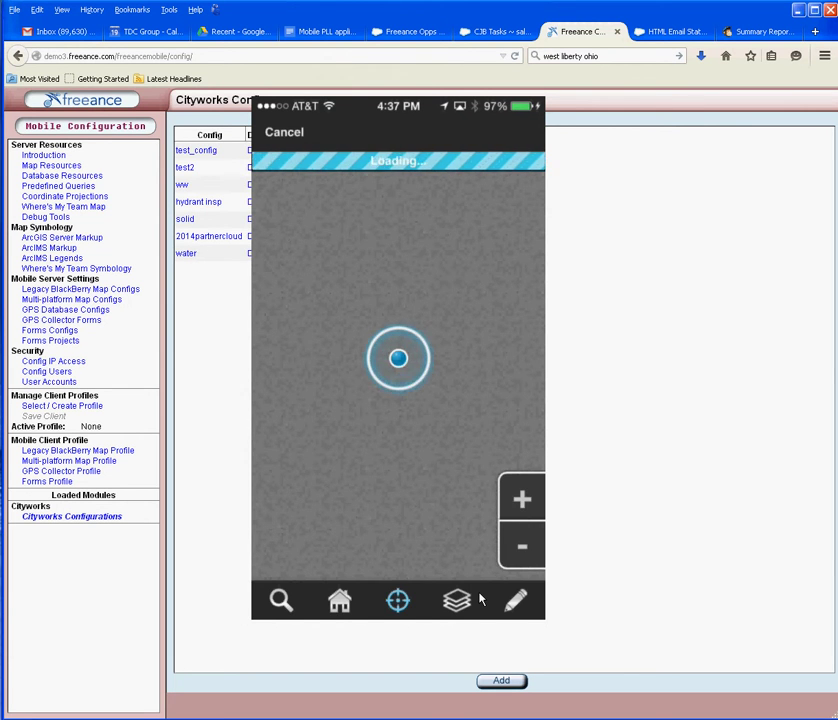
Step: Bring up the map's Layers panel showing Base Map, Water and Waste water options
left_click(479, 599)
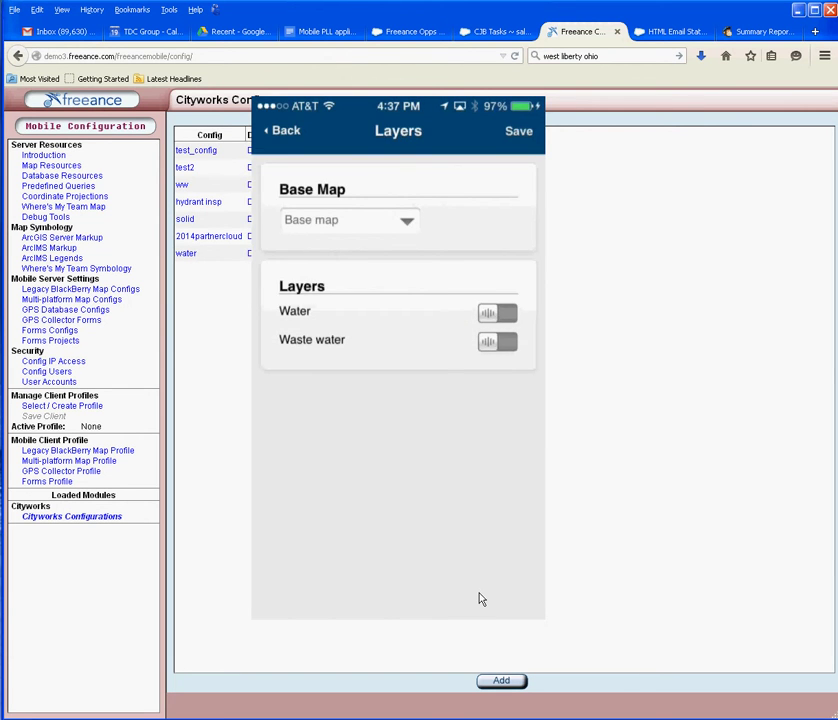